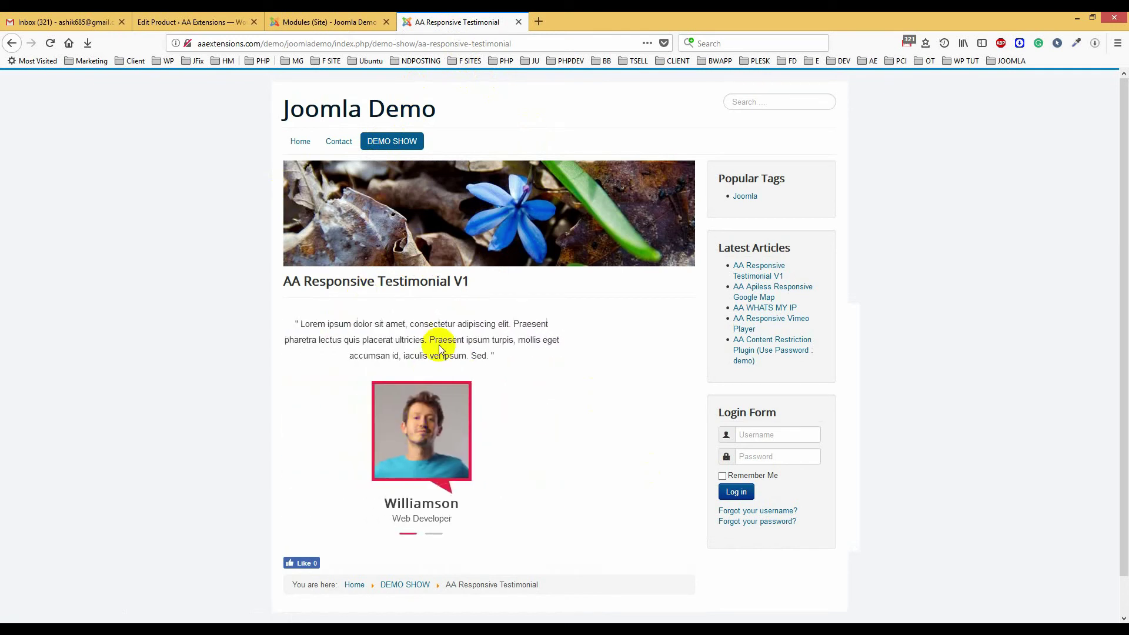
- Switch between the Williamson and Kristina testimonials on the demo page, then return to the module list
{"action": "left_click", "coordinate": [436, 536]}
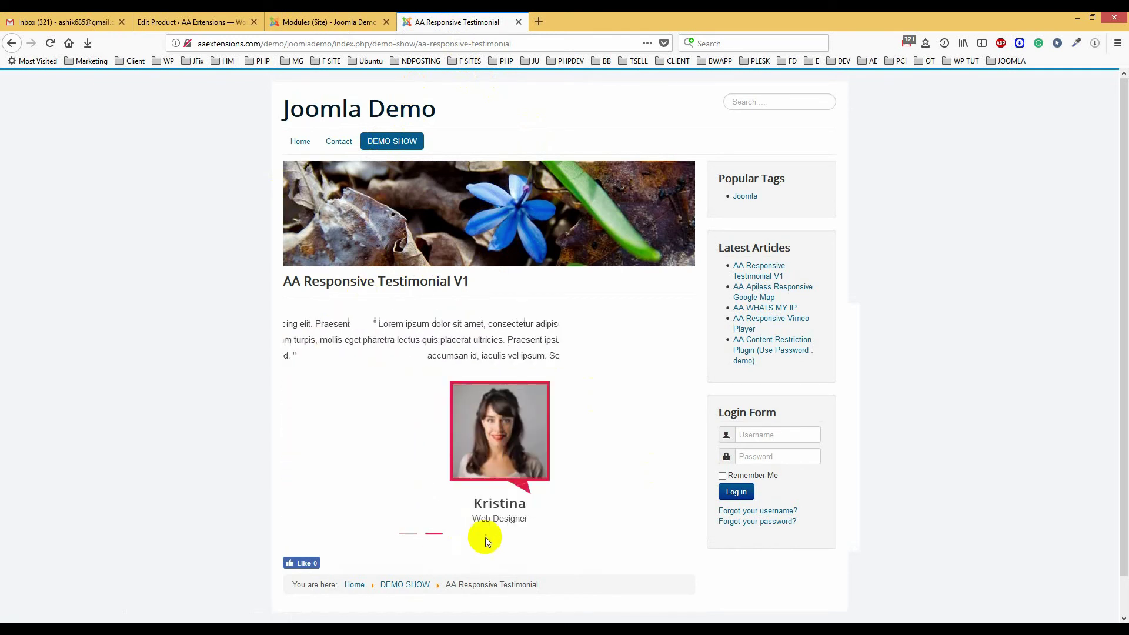
{"action": "left_click", "coordinate": [406, 535]}
{"action": "left_click", "coordinate": [434, 535]}
{"action": "left_click", "coordinate": [318, 18]}
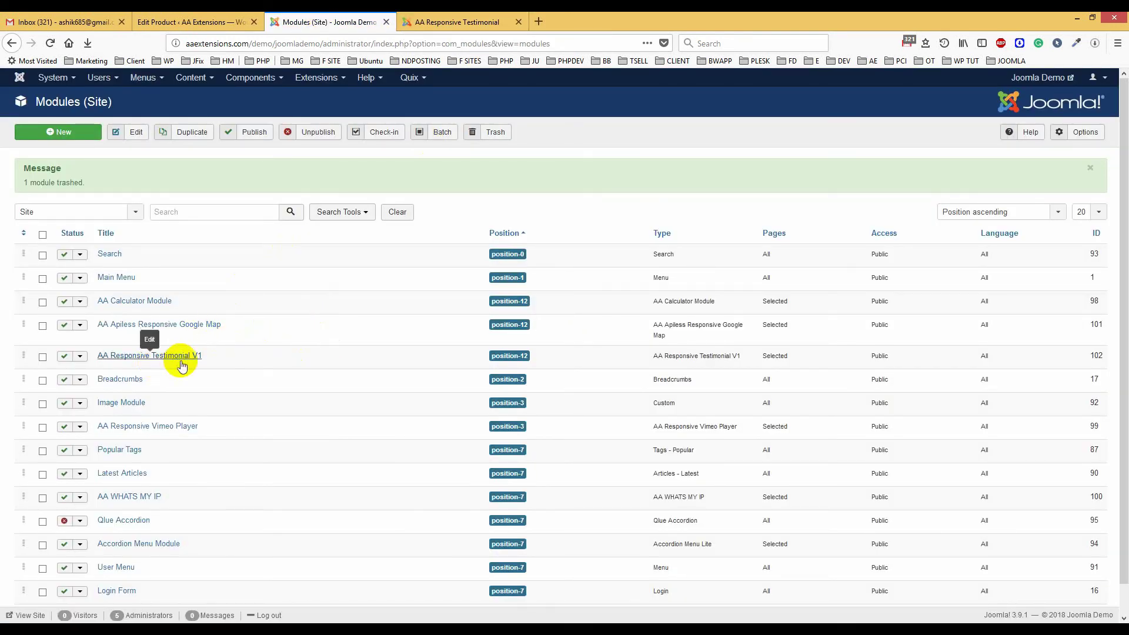
- Cancel a new module, then open AA Responsive Testimonial V1 on its Module tab
{"action": "left_click", "coordinate": [61, 132]}
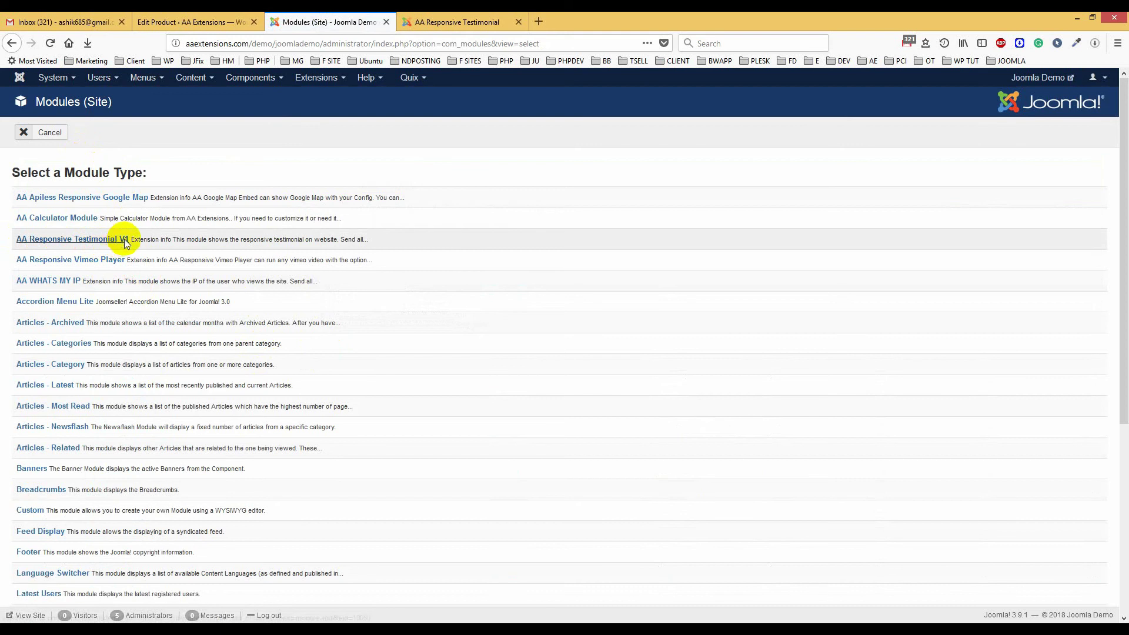
{"action": "left_click", "coordinate": [53, 132]}
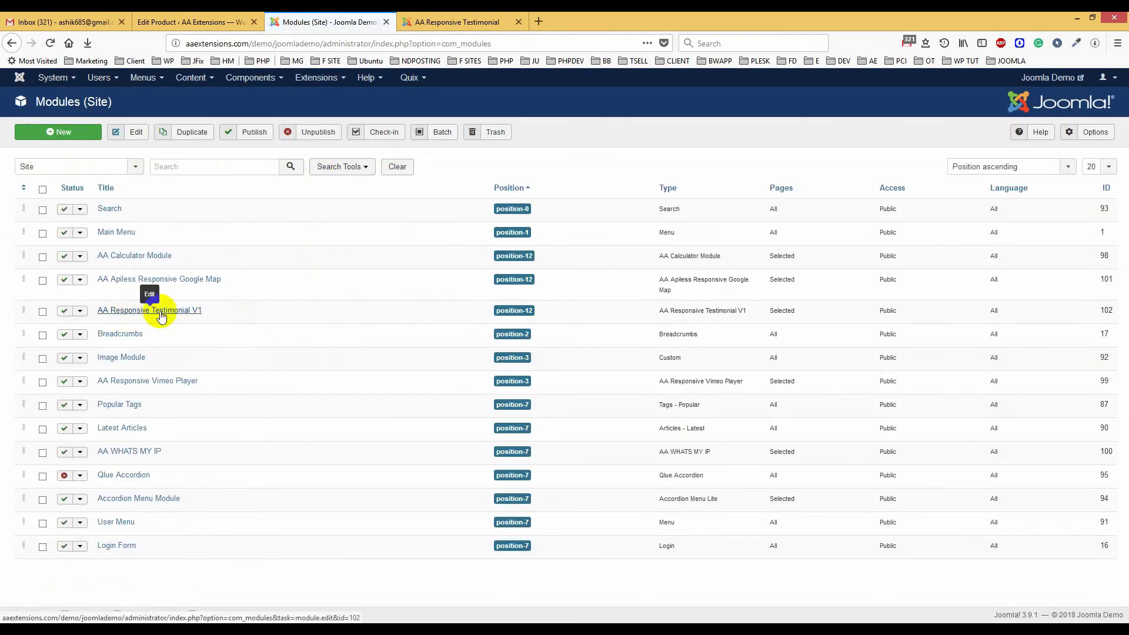
{"action": "left_click", "coordinate": [157, 311]}
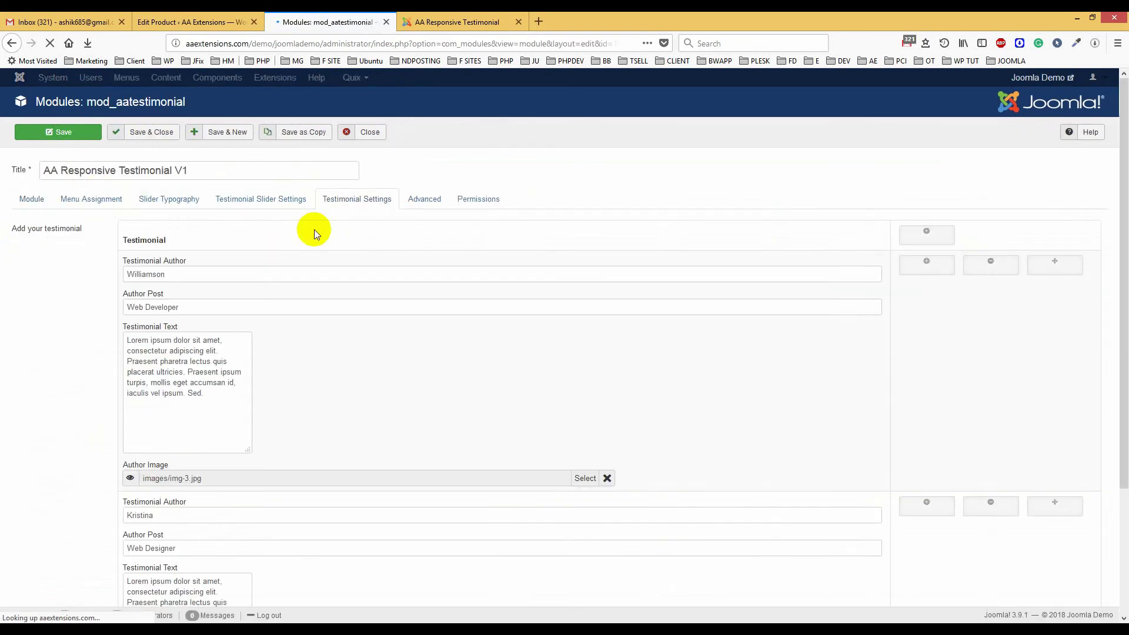
{"action": "left_click", "coordinate": [29, 199]}
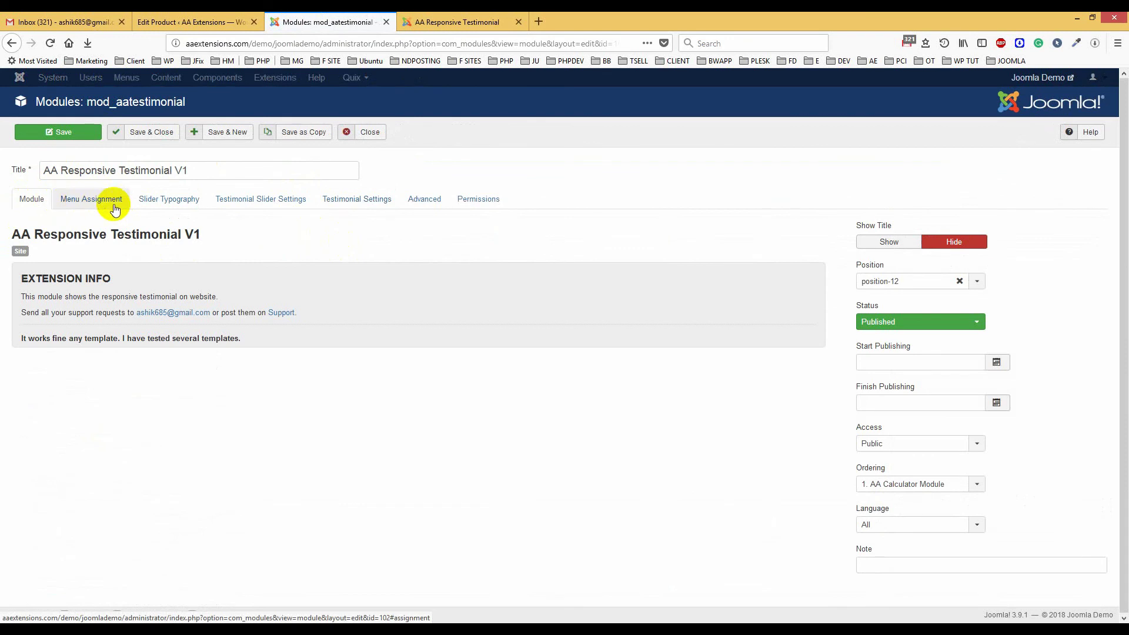
- Set the Slider Typography Author Image Border Color to green #43e01b
{"action": "left_click", "coordinate": [170, 201]}
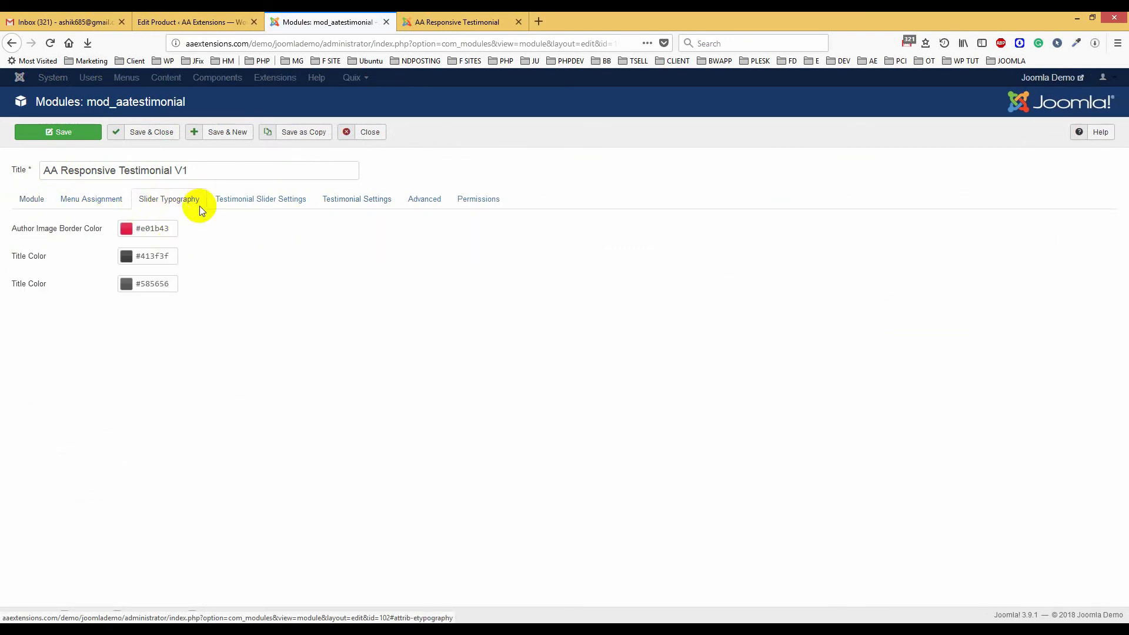
{"action": "left_click", "coordinate": [503, 28]}
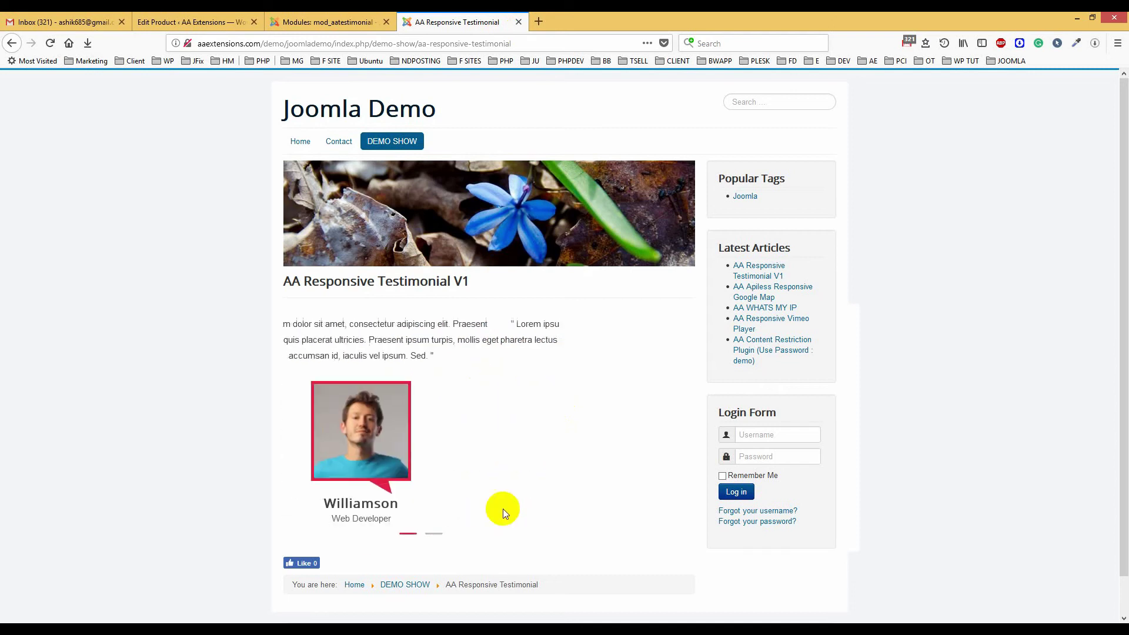
{"action": "left_click", "coordinate": [327, 21]}
{"action": "left_click", "coordinate": [152, 228]}
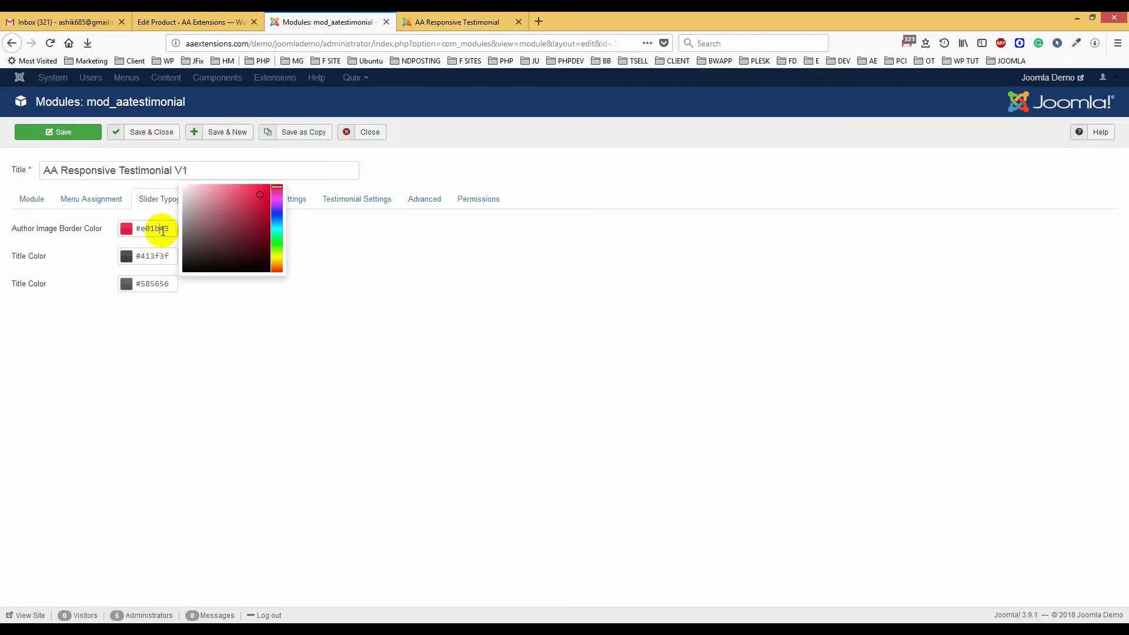
{"action": "left_click", "coordinate": [283, 241]}
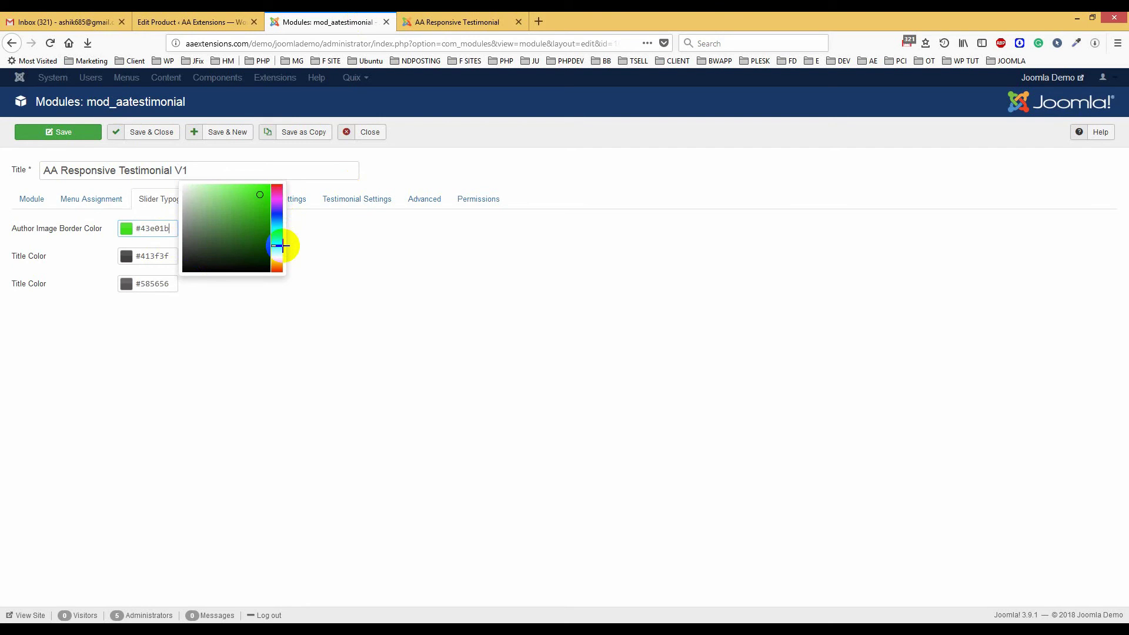
{"action": "left_click", "coordinate": [341, 272]}
- Save the module and reload the demo page to see the green image border
{"action": "left_click", "coordinate": [53, 131]}
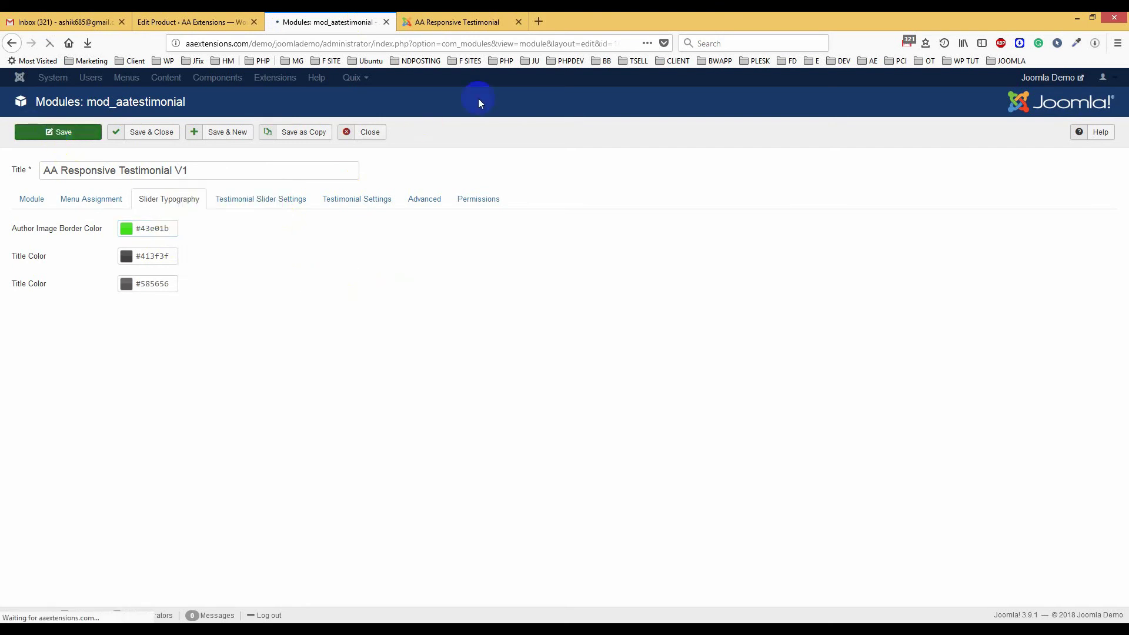
{"action": "left_click", "coordinate": [459, 22]}
{"action": "left_click", "coordinate": [51, 43]}
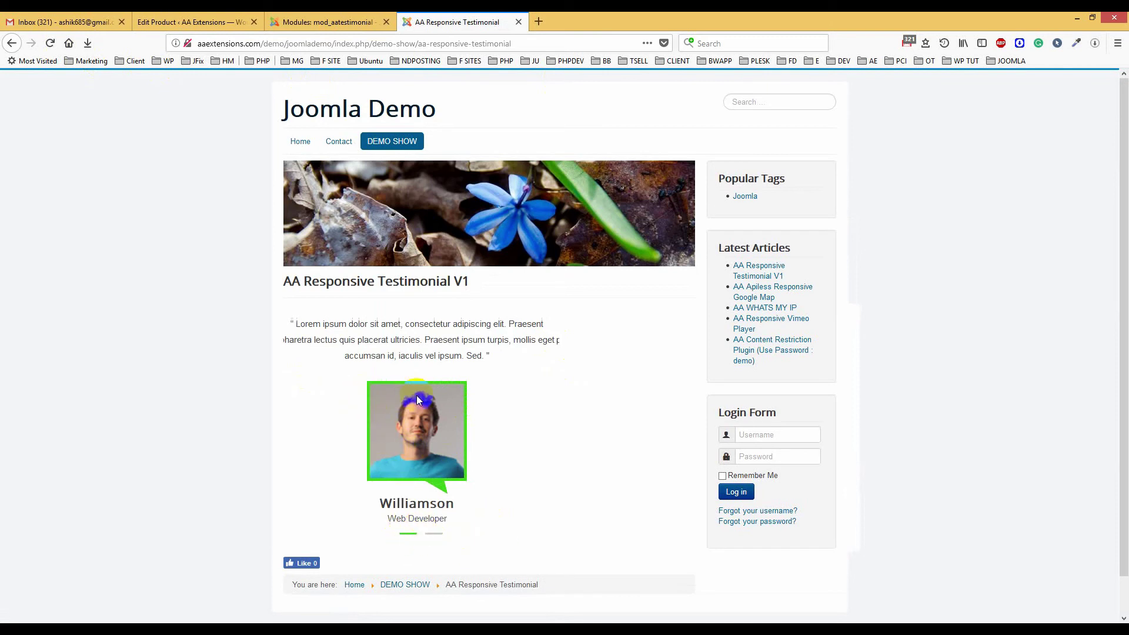
- Compare the demo page with the module's Testimonial Slider Settings
{"action": "left_click", "coordinate": [322, 18]}
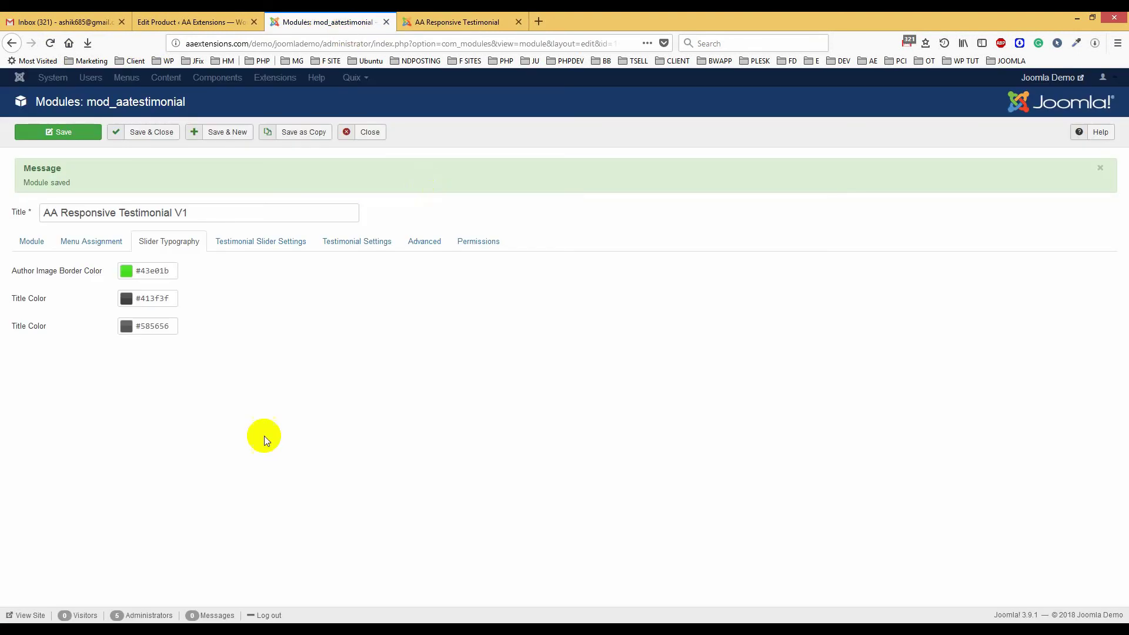
{"action": "left_click", "coordinate": [450, 21]}
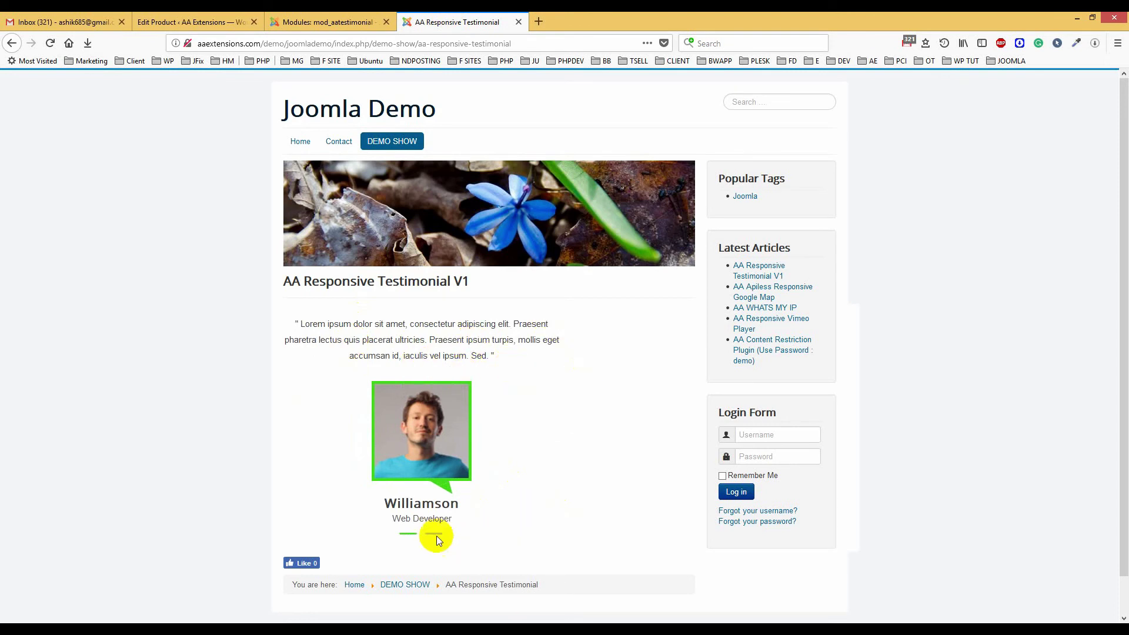
{"action": "left_click", "coordinate": [327, 21]}
{"action": "left_click", "coordinate": [250, 238]}
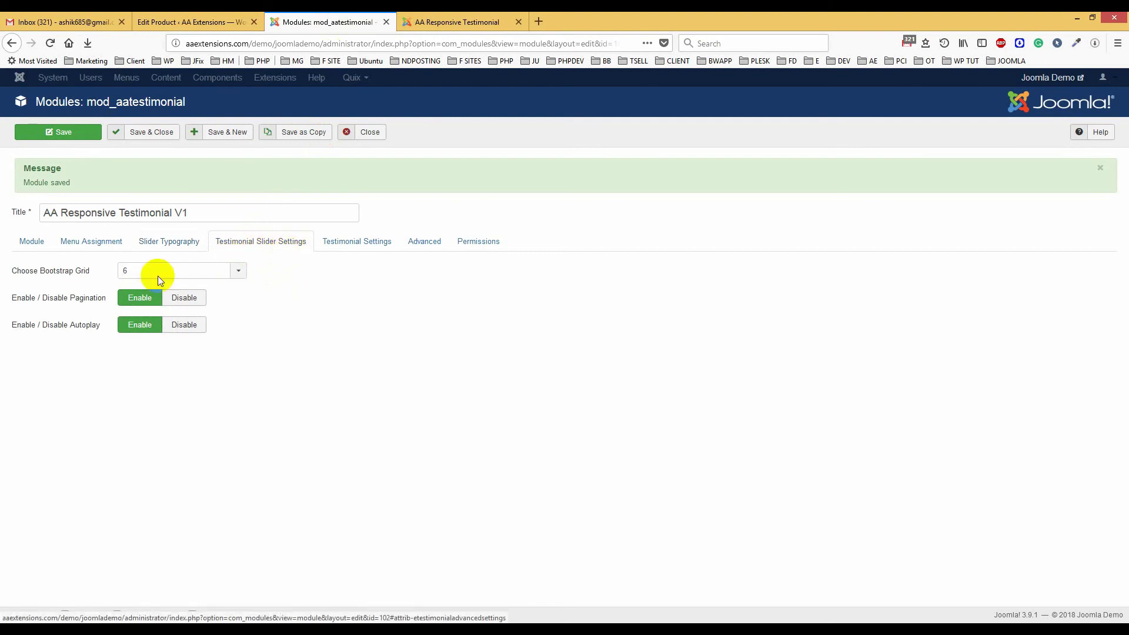
{"action": "left_click", "coordinate": [458, 21]}
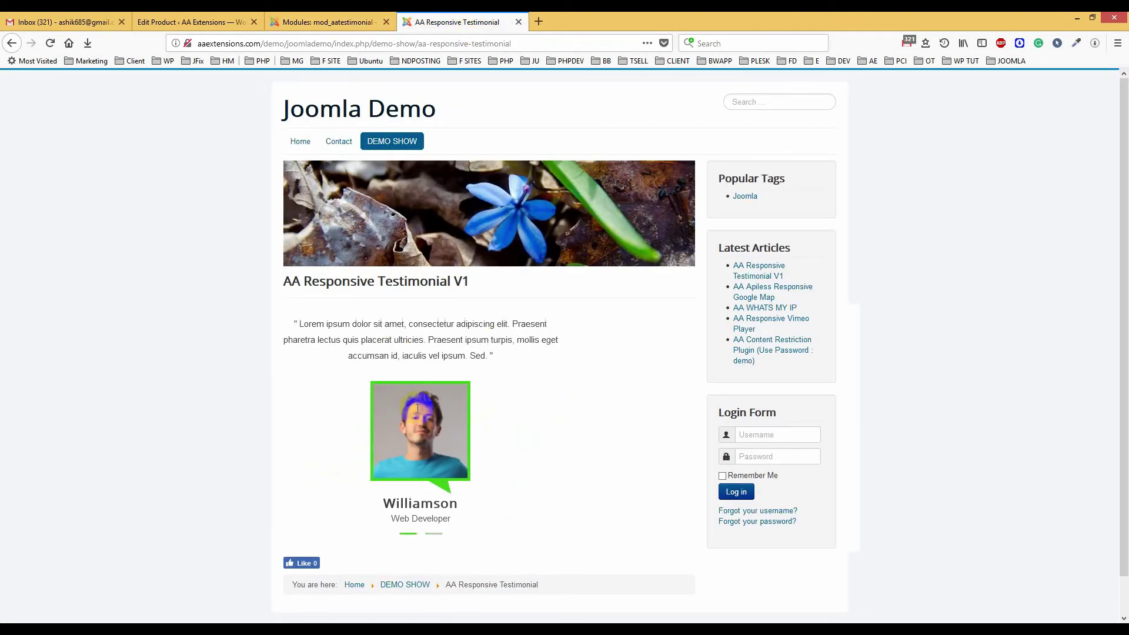
{"action": "left_click", "coordinate": [327, 21]}
- Set Choose Bootstrap Grid to 4, save, and reload the demo page to check it
{"action": "left_click", "coordinate": [218, 271]}
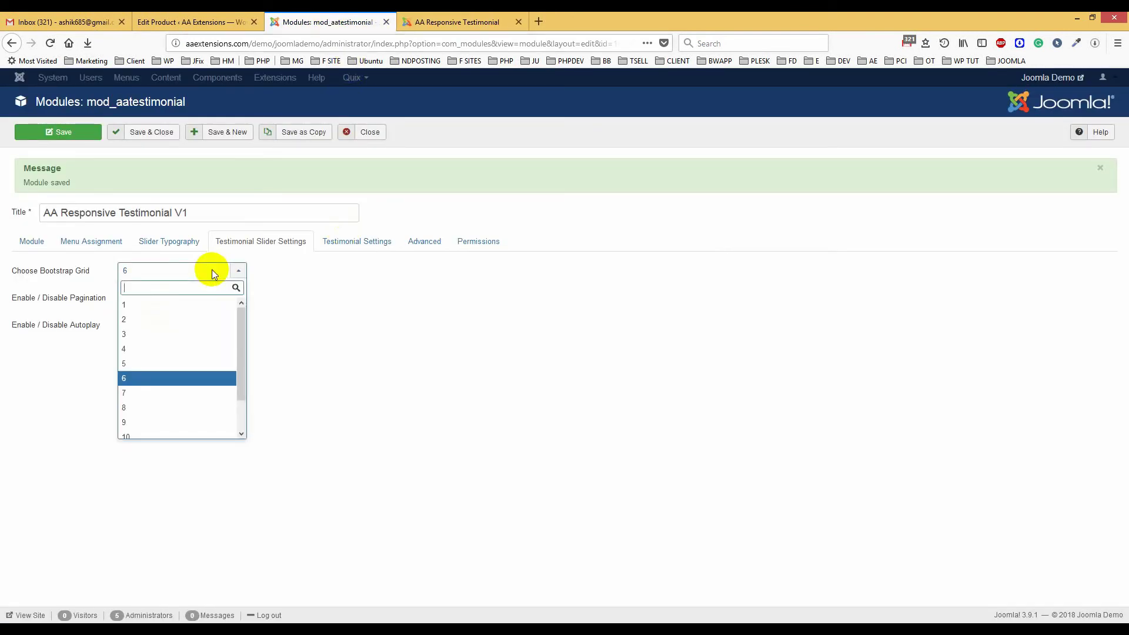
{"action": "left_click", "coordinate": [193, 348]}
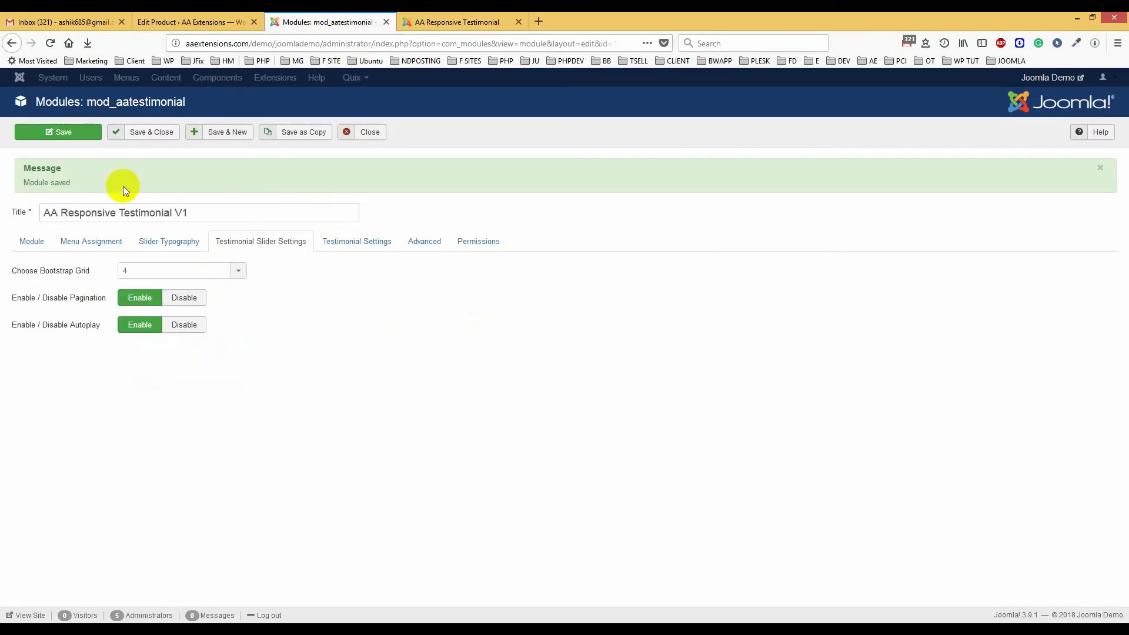
{"action": "left_click", "coordinate": [65, 132]}
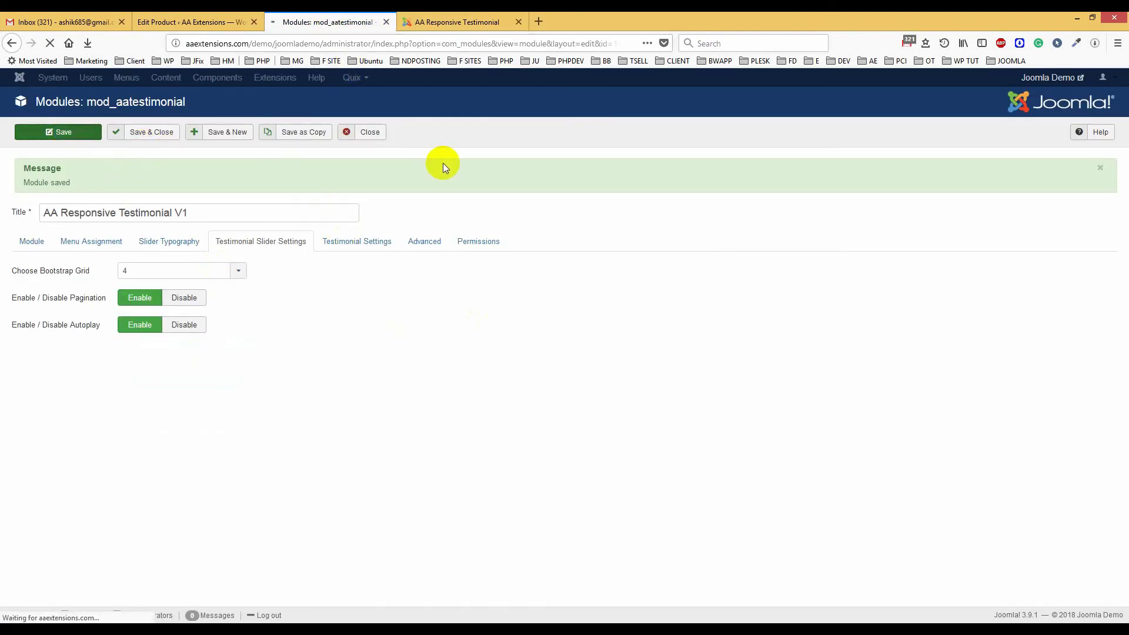
{"action": "left_click", "coordinate": [427, 18]}
{"action": "key", "text": "F5"}
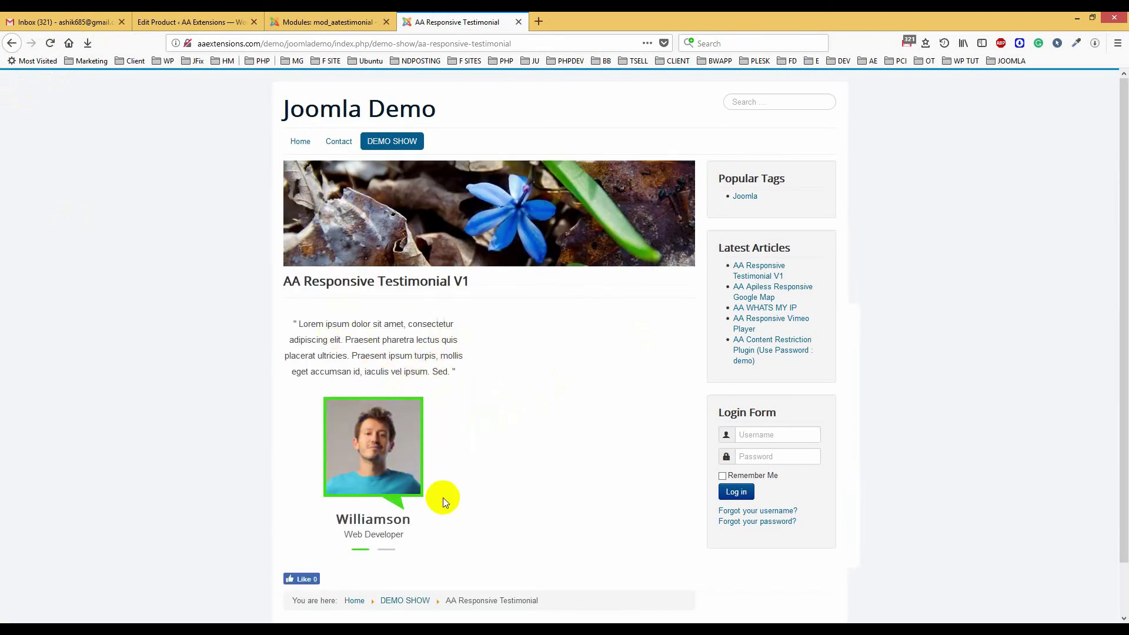
{"action": "left_click", "coordinate": [315, 22]}
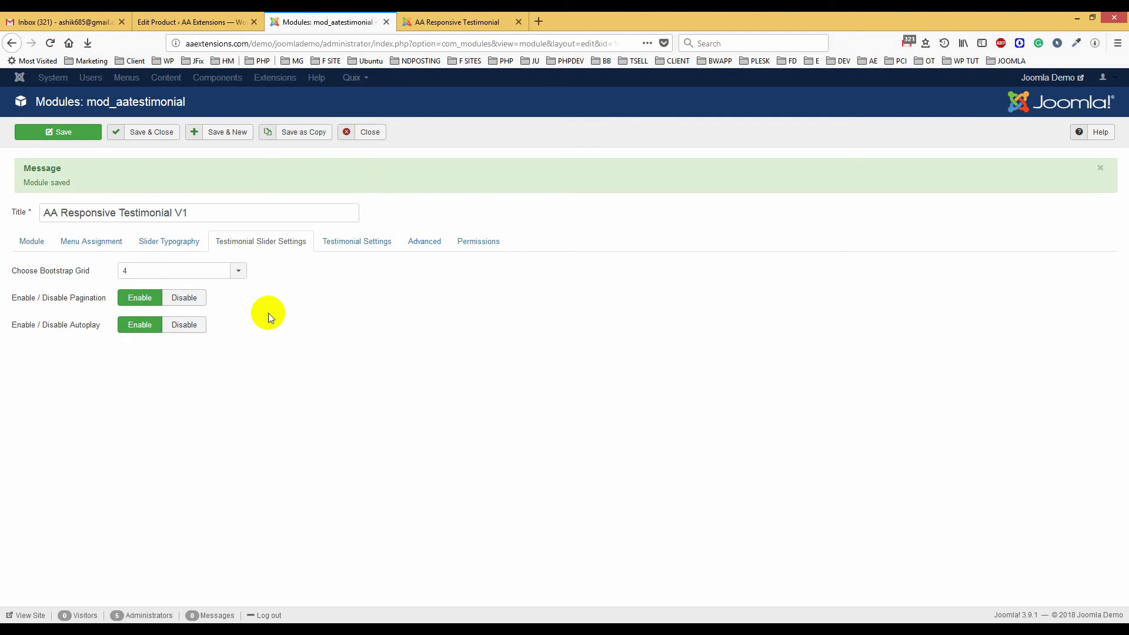
- Set Choose Bootstrap Grid back to 6 and save, keeping pagination enabled
{"action": "left_click", "coordinate": [222, 280]}
{"action": "left_click", "coordinate": [182, 379]}
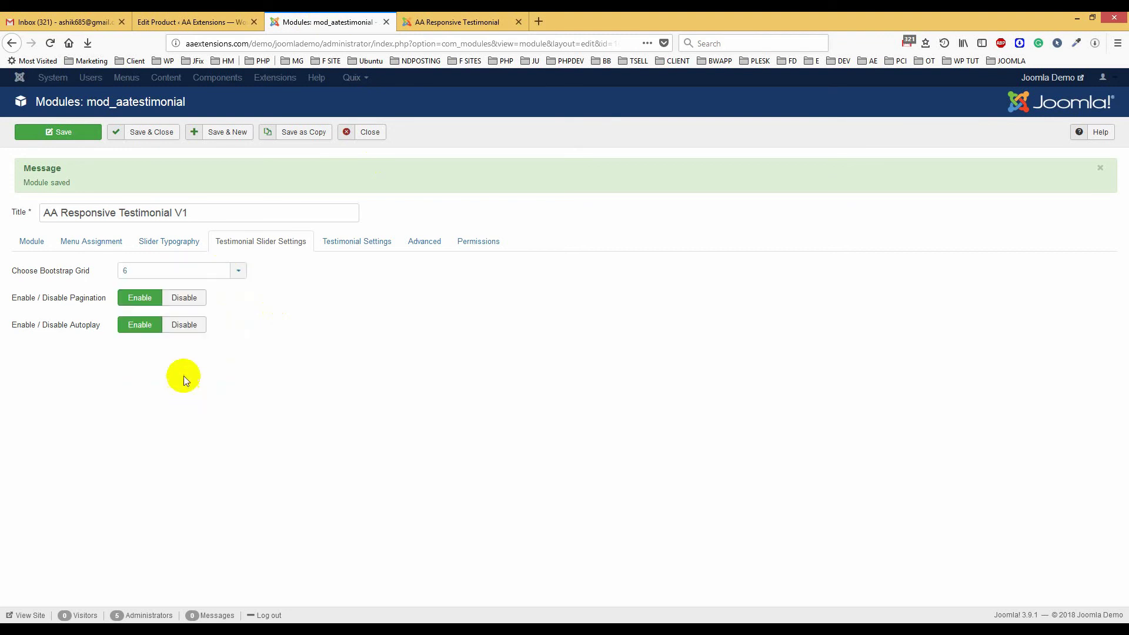
{"action": "left_click", "coordinate": [47, 132]}
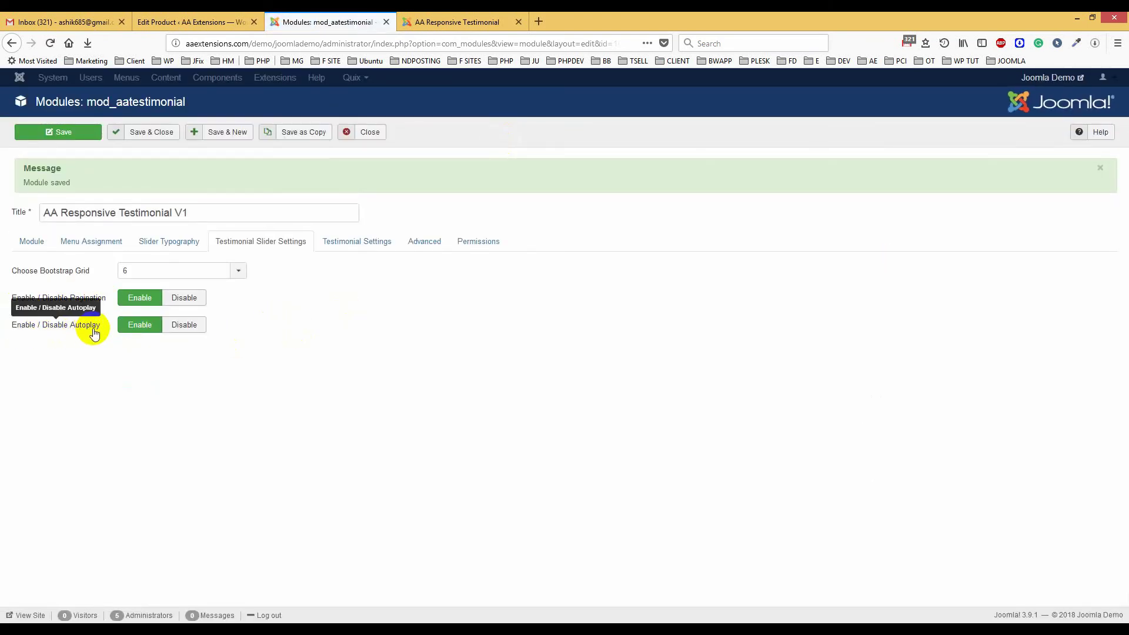
{"action": "left_click", "coordinate": [139, 301]}
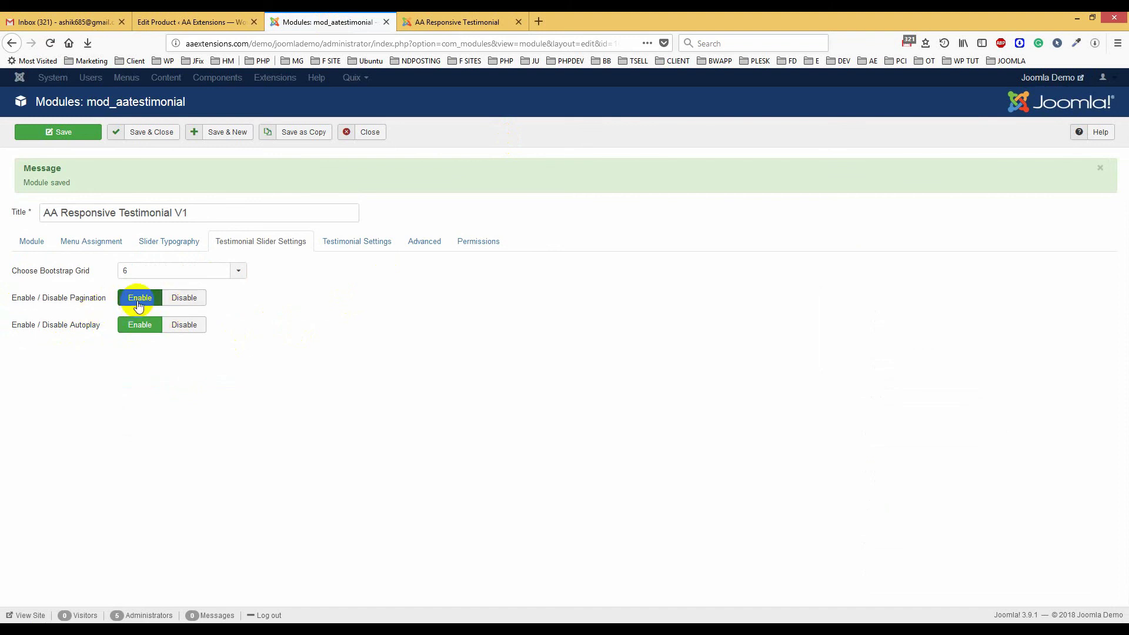
- Compare the front-end slider's Web Developer and Web Designer testimonials with the module settings
{"action": "left_click", "coordinate": [457, 22]}
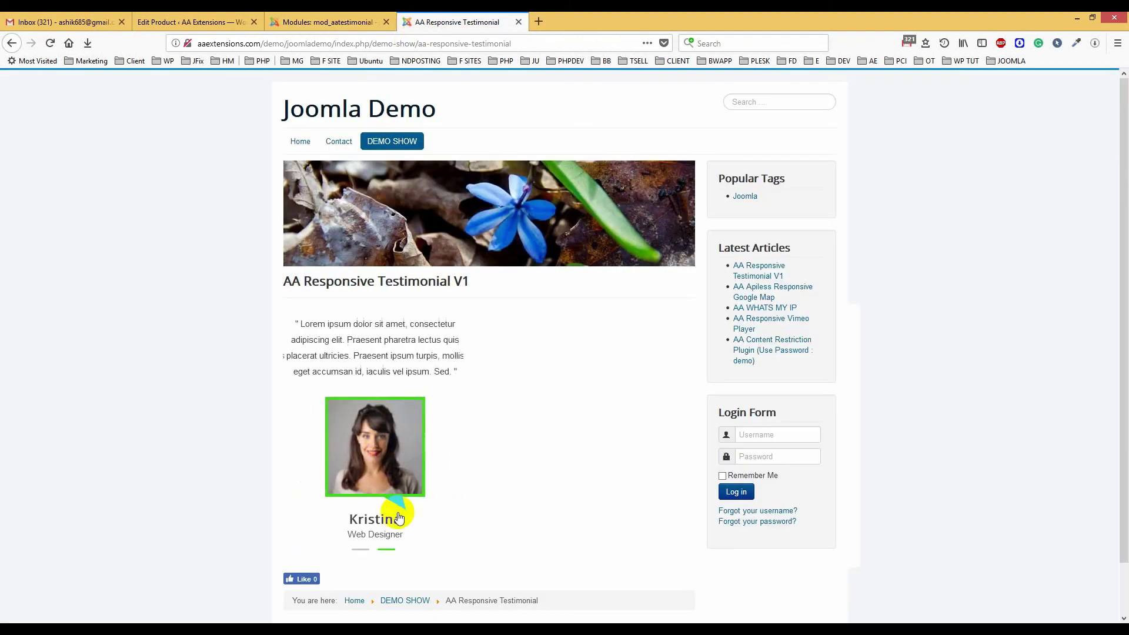
{"action": "left_click", "coordinate": [328, 21]}
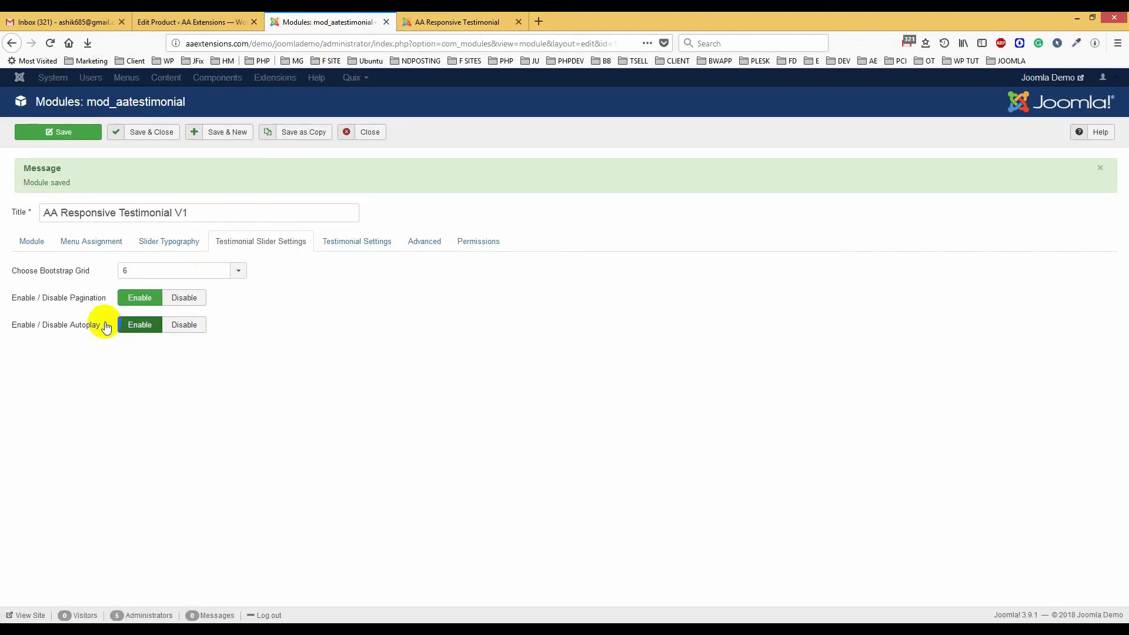
{"action": "left_click", "coordinate": [457, 22]}
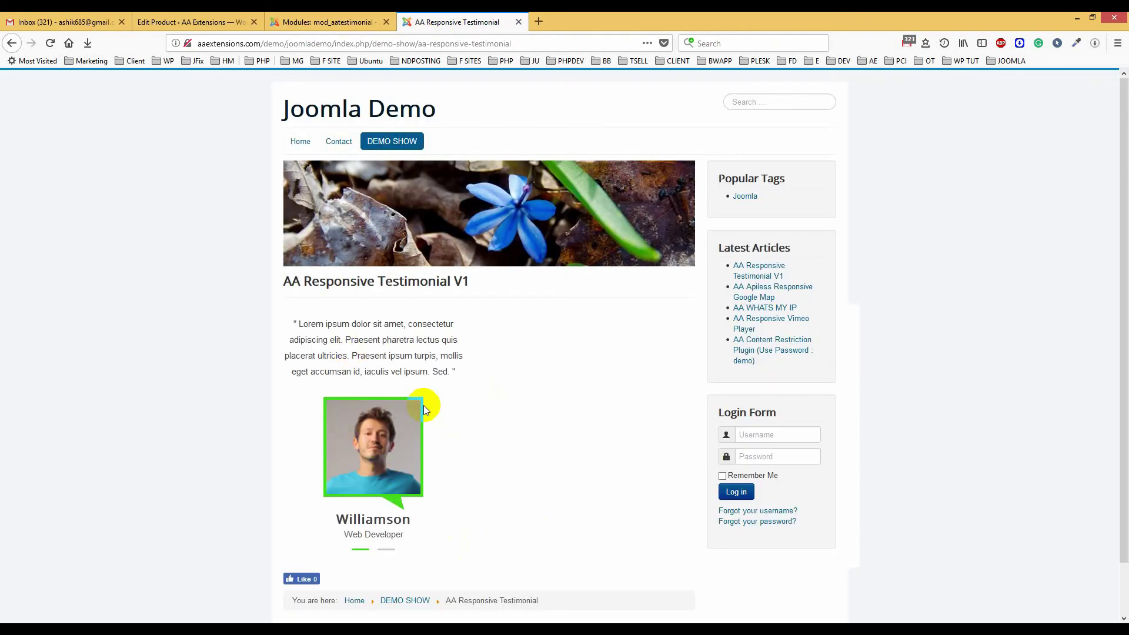
{"action": "left_click", "coordinate": [338, 22]}
{"action": "left_click", "coordinate": [447, 22]}
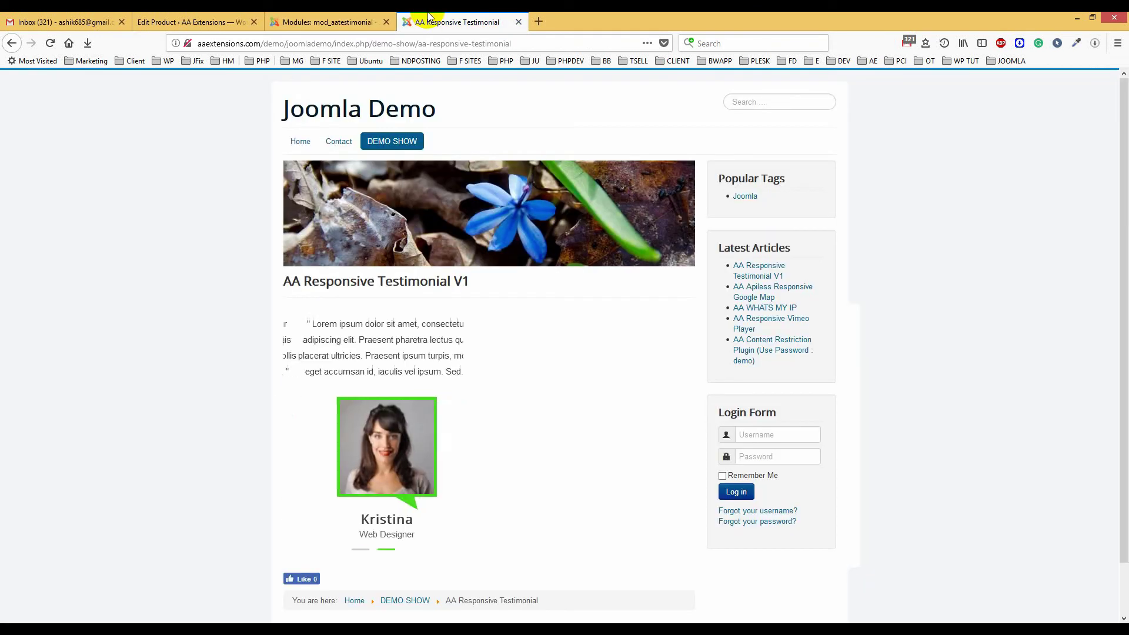
{"action": "left_click", "coordinate": [340, 19]}
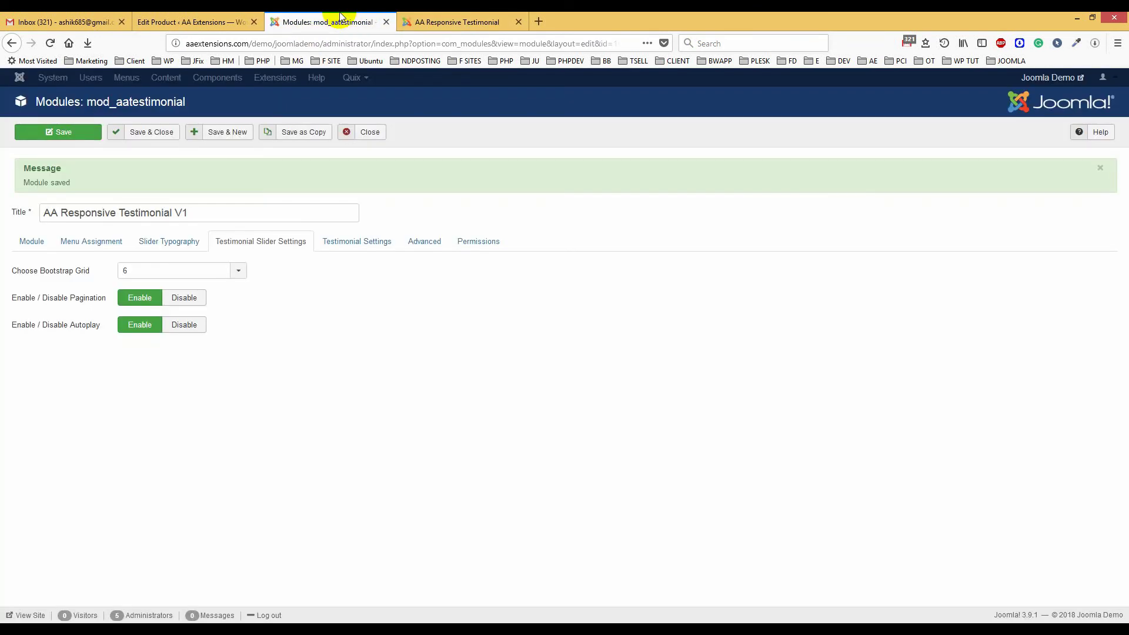
- Open the module's testimonial entries and compare them with the front-end page
{"action": "left_click", "coordinate": [371, 245]}
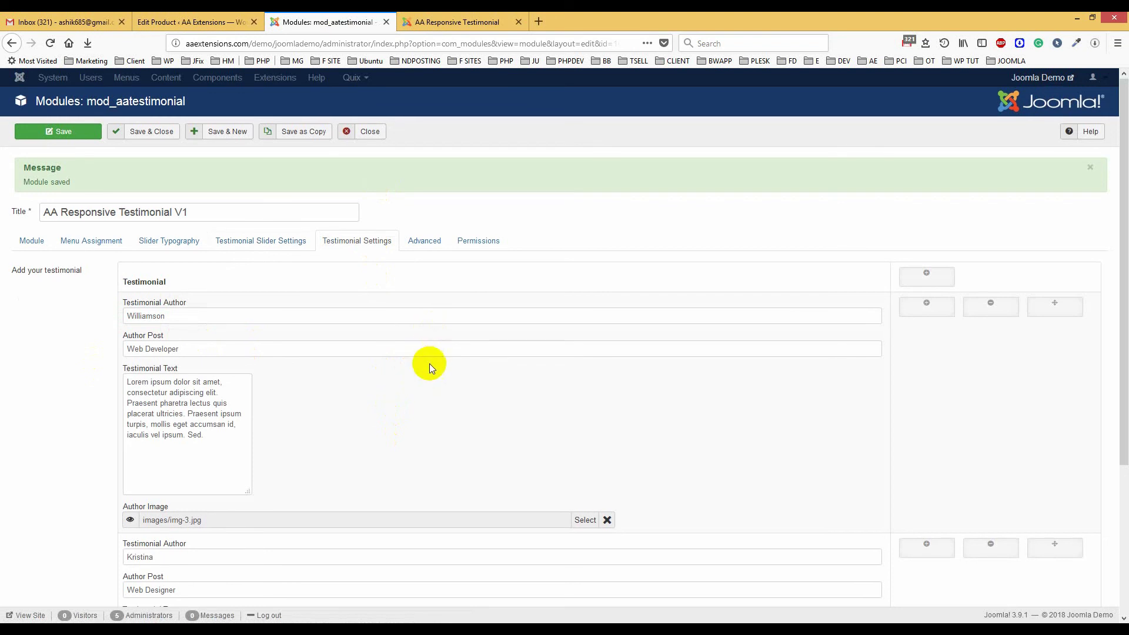
{"action": "scroll", "coordinate": [429, 365], "scroll_direction": "down", "scroll_amount": 1}
{"action": "key", "text": "ctrl+Tab"}
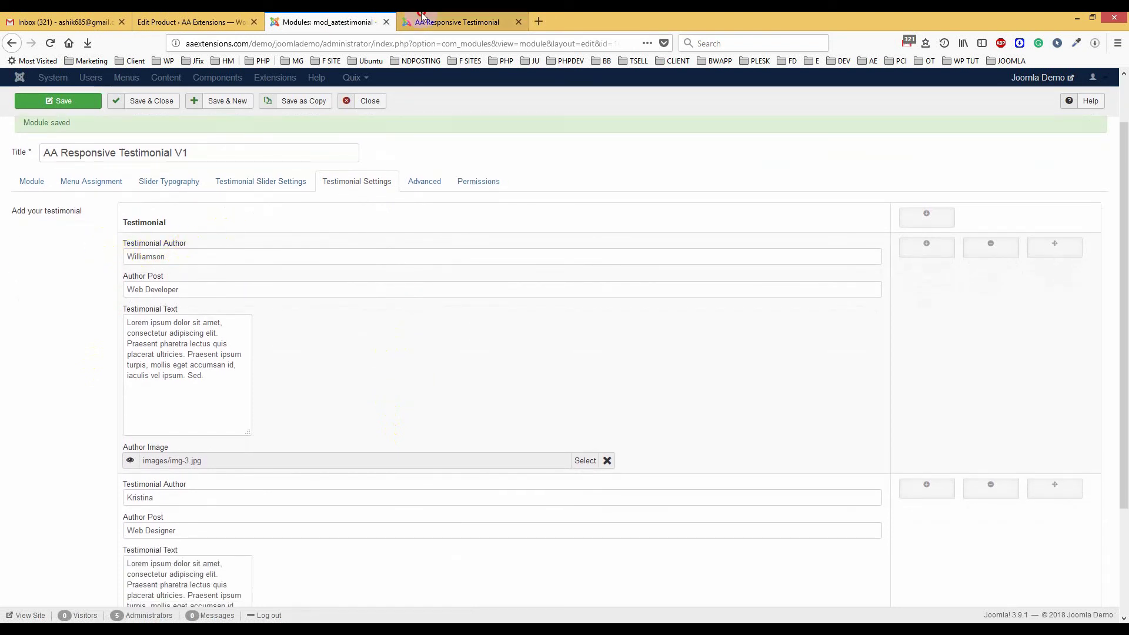
{"action": "key", "text": "ctrl+shift+Tab"}
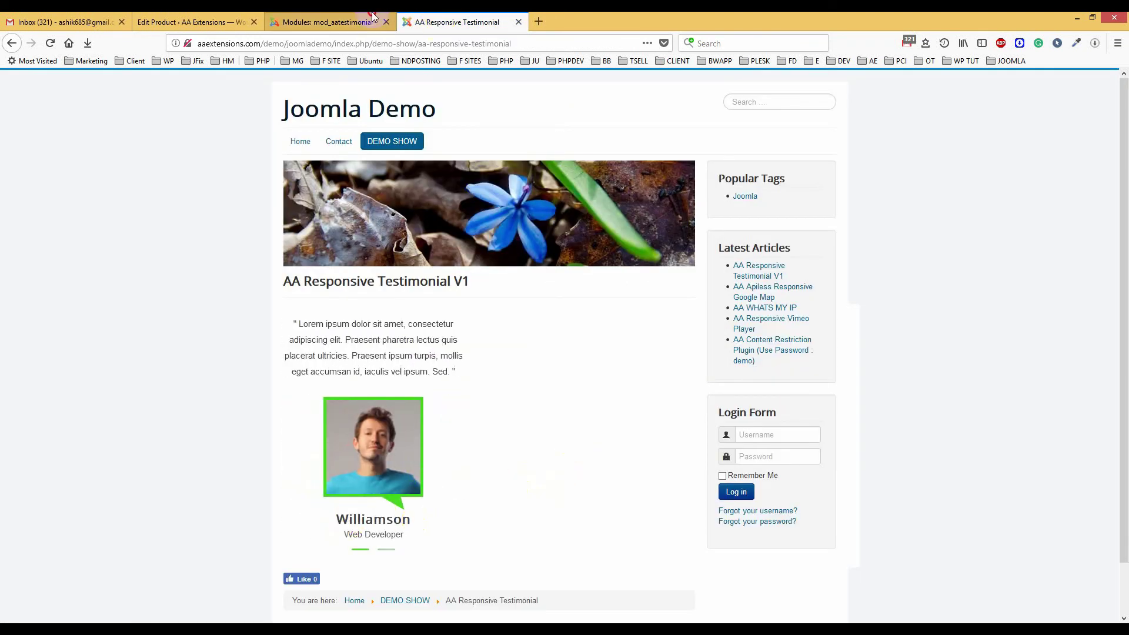
{"action": "key", "text": "ctrl+Tab"}
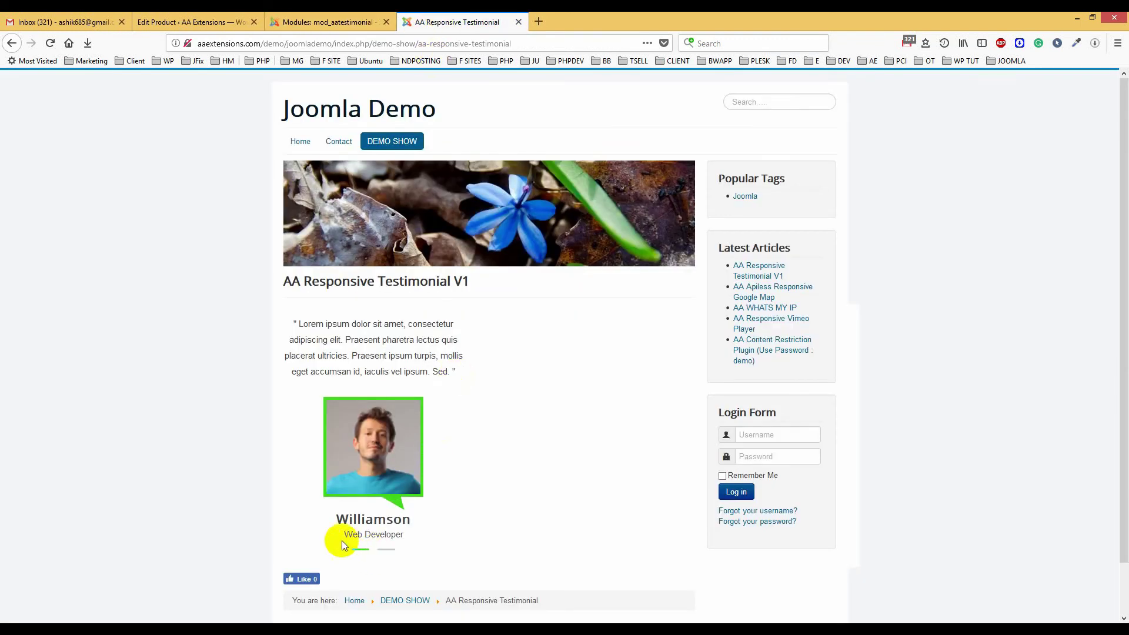
- Clear the images/img-3.jpg Author Image from Williamson's Web Developer testimonial
{"action": "left_click", "coordinate": [339, 22]}
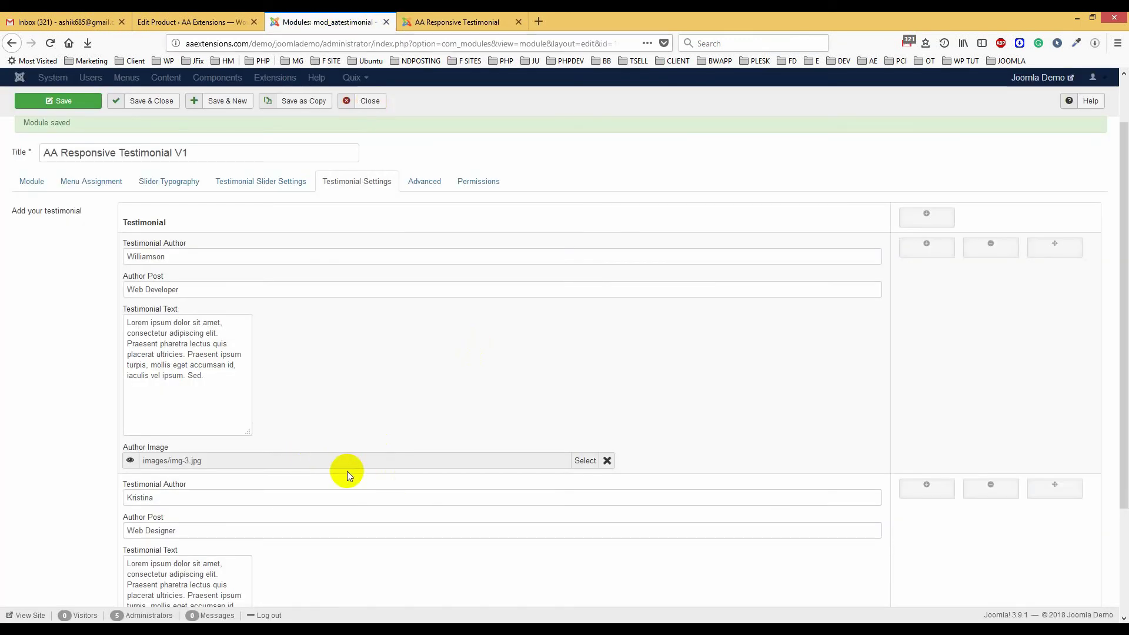
{"action": "left_click", "coordinate": [513, 18]}
{"action": "key", "text": "ctrl+shift+Tab"}
{"action": "scroll", "coordinate": [728, 368], "scroll_direction": "down", "scroll_amount": 3}
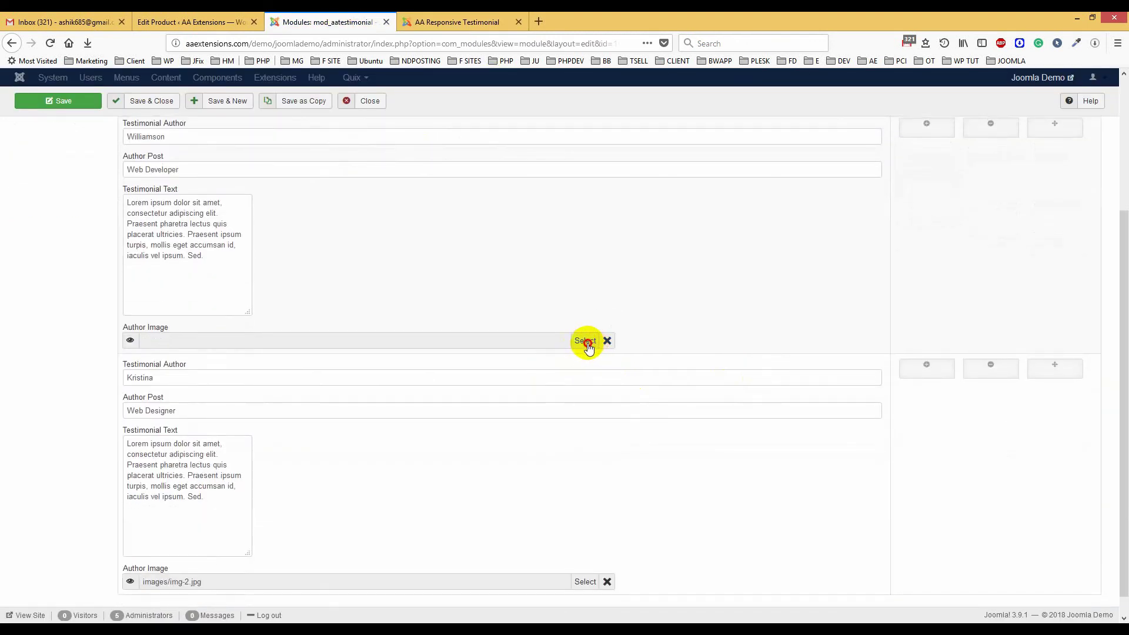
{"action": "left_click", "coordinate": [585, 341]}
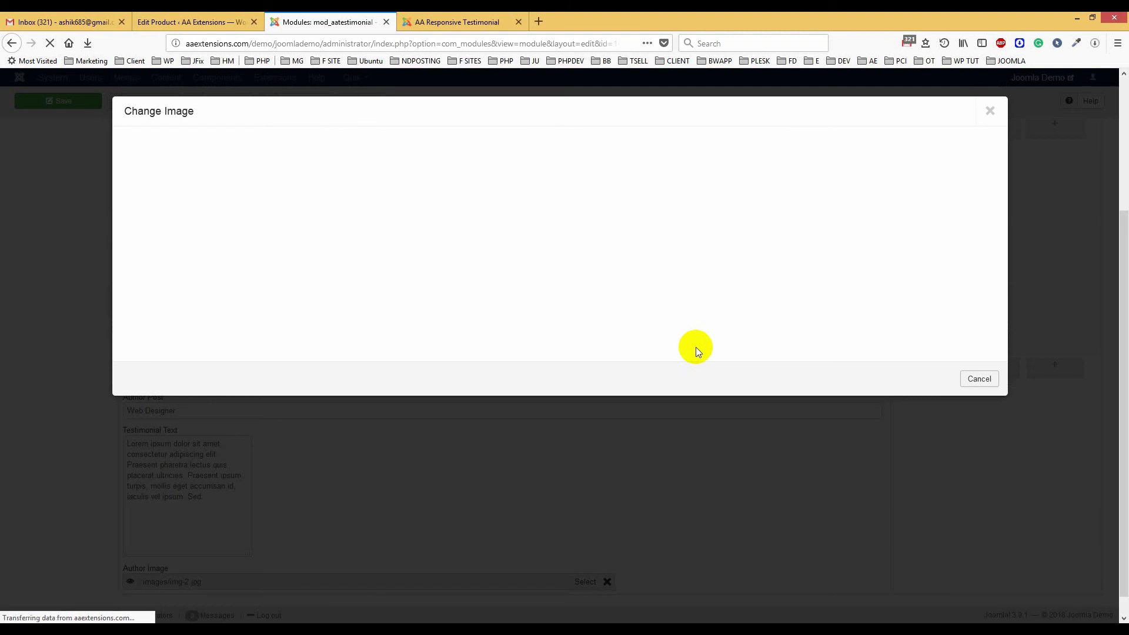
- Close the first testimonial's image chooser without uploading or picking an image
{"action": "scroll", "coordinate": [601, 255], "scroll_direction": "down", "scroll_amount": 2}
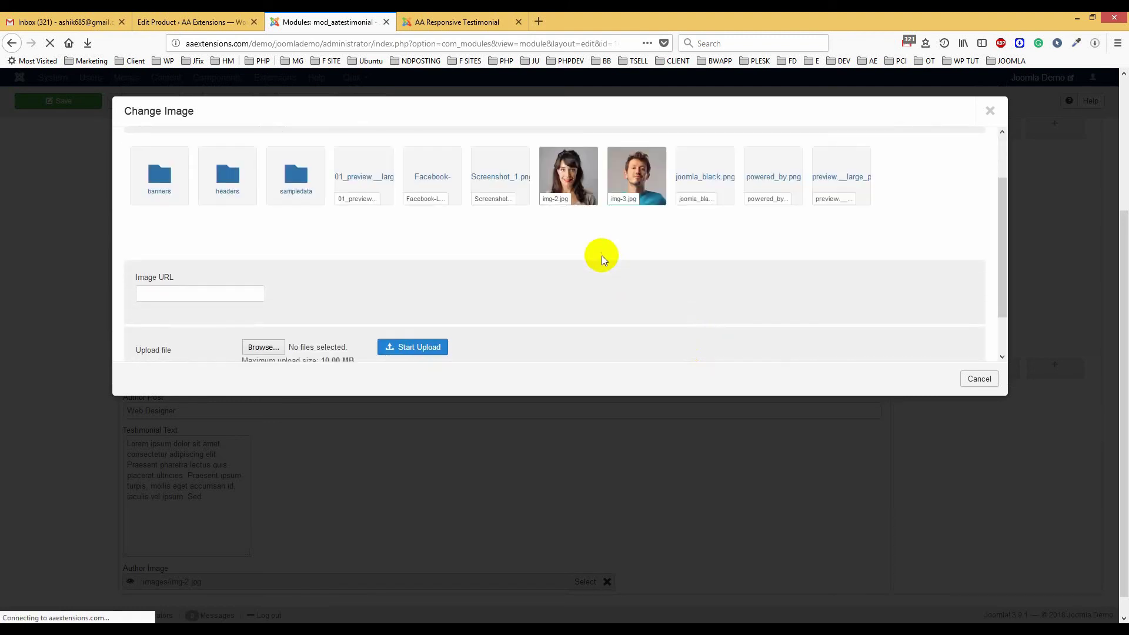
{"action": "left_click", "coordinate": [262, 347]}
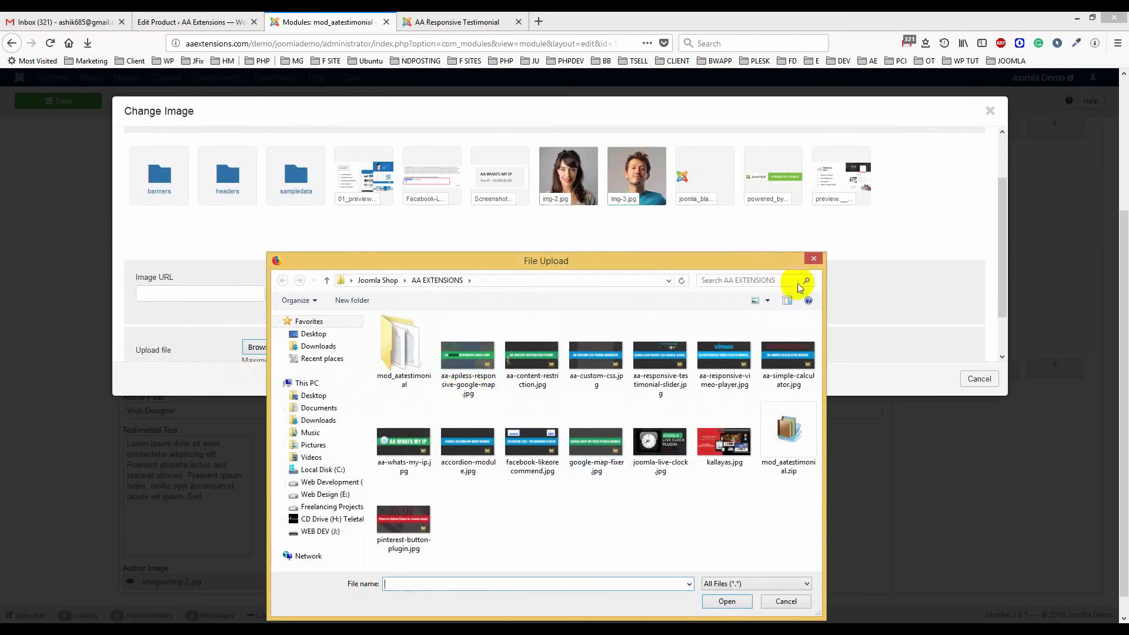
{"action": "left_click", "coordinate": [815, 260]}
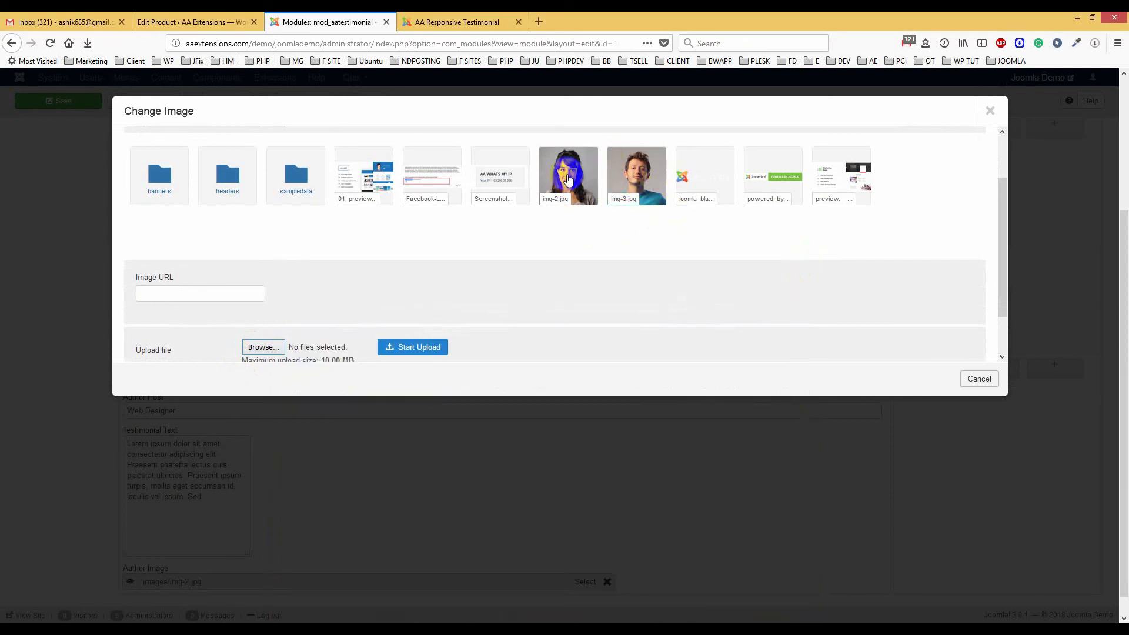
{"action": "left_click", "coordinate": [990, 111]}
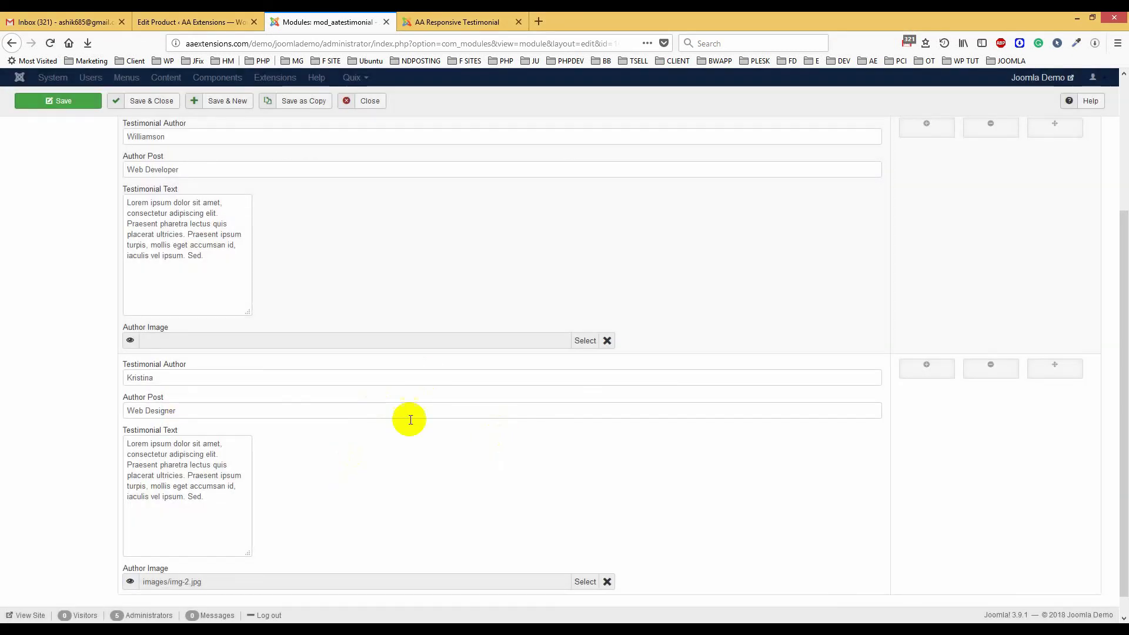
- Save the module with Williamson's Author Image left empty
{"action": "scroll", "coordinate": [452, 408], "scroll_direction": "down", "scroll_amount": 1}
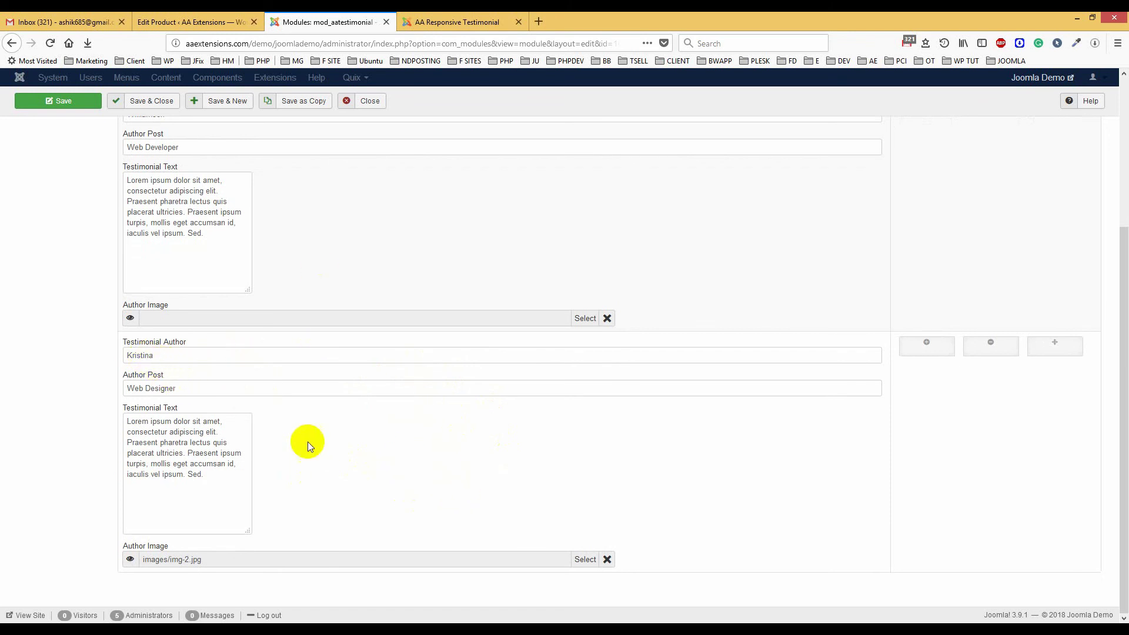
{"action": "scroll", "coordinate": [834, 393], "scroll_direction": "up", "scroll_amount": 1}
{"action": "key", "text": "ctrl+s"}
{"action": "scroll", "coordinate": [813, 390], "scroll_direction": "down", "scroll_amount": 4}
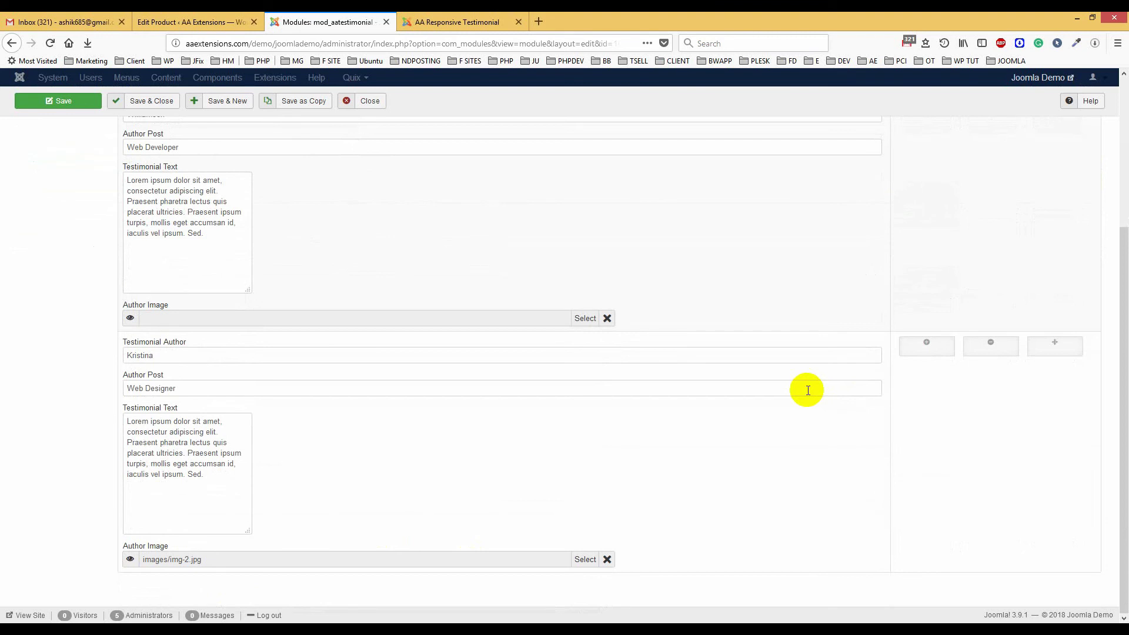
{"action": "left_click", "coordinate": [929, 348]}
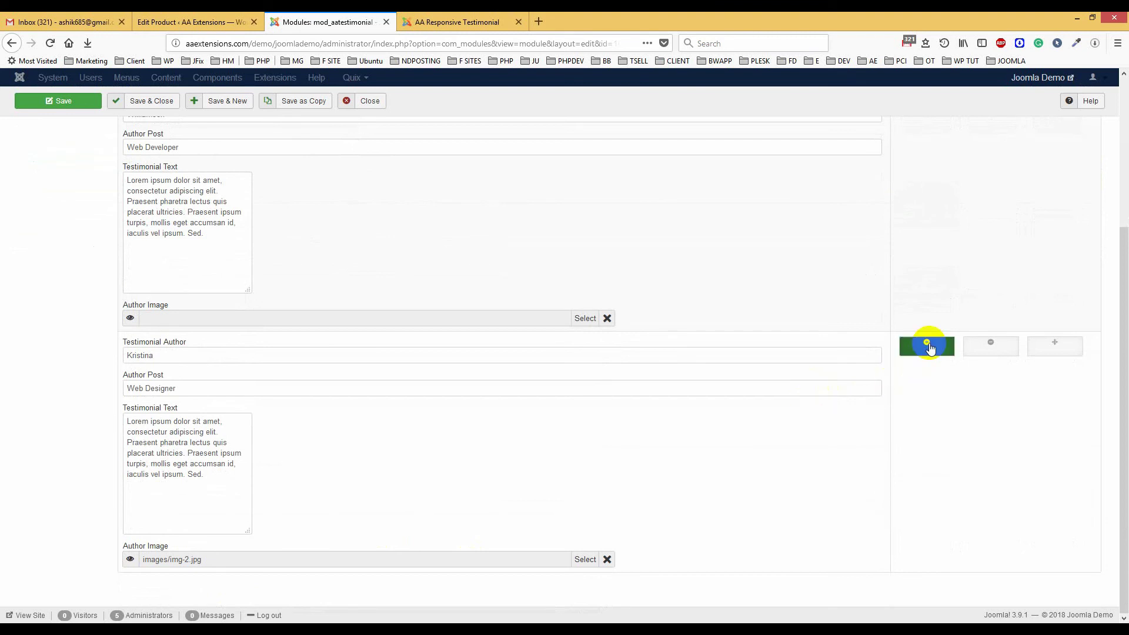
- Add a third testimonial row below Web Designer and start entering its author name
{"action": "scroll", "coordinate": [929, 349], "scroll_direction": "up", "scroll_amount": 3}
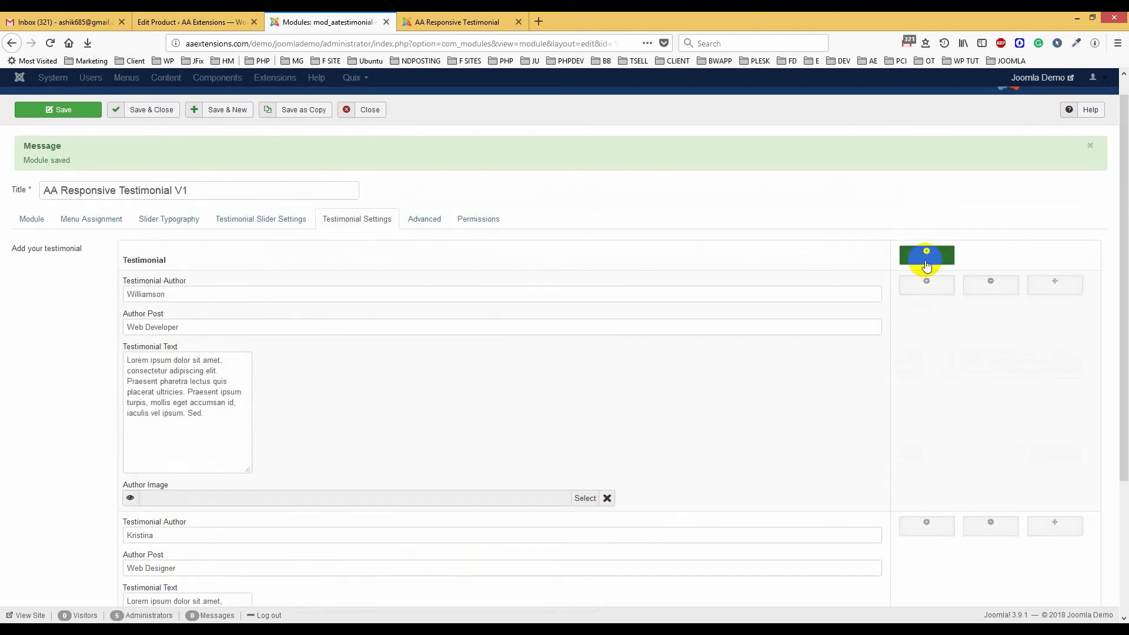
{"action": "scroll", "coordinate": [982, 538], "scroll_direction": "down", "scroll_amount": 2}
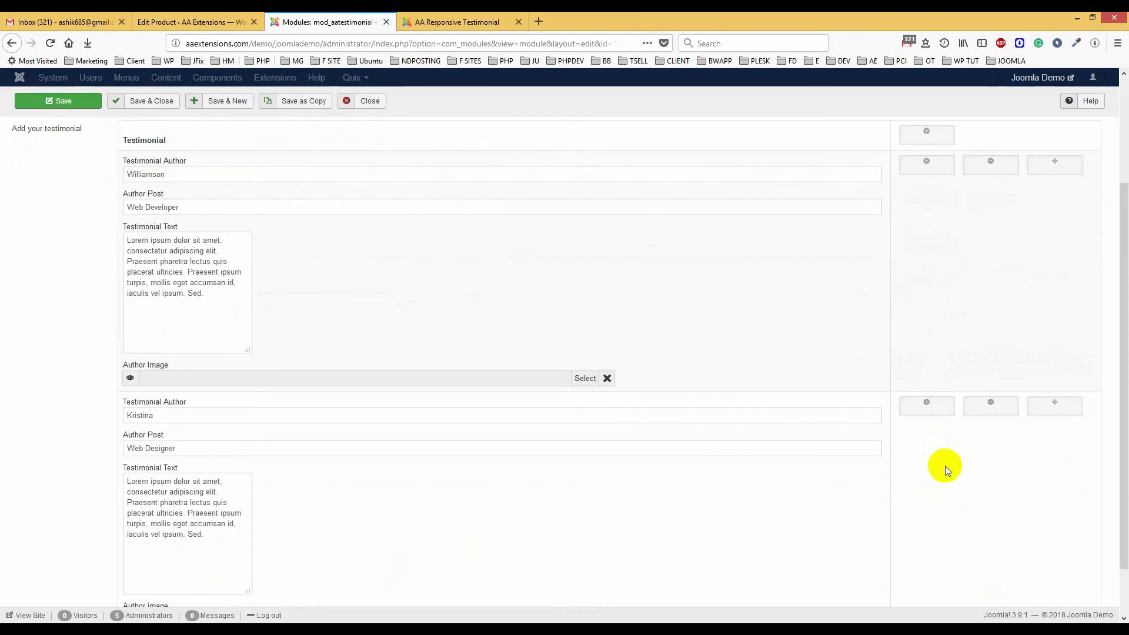
{"action": "scroll", "coordinate": [945, 465], "scroll_direction": "down", "scroll_amount": 1}
{"action": "left_click", "coordinate": [926, 356]}
{"action": "scroll", "coordinate": [911, 458], "scroll_direction": "down", "scroll_amount": 4}
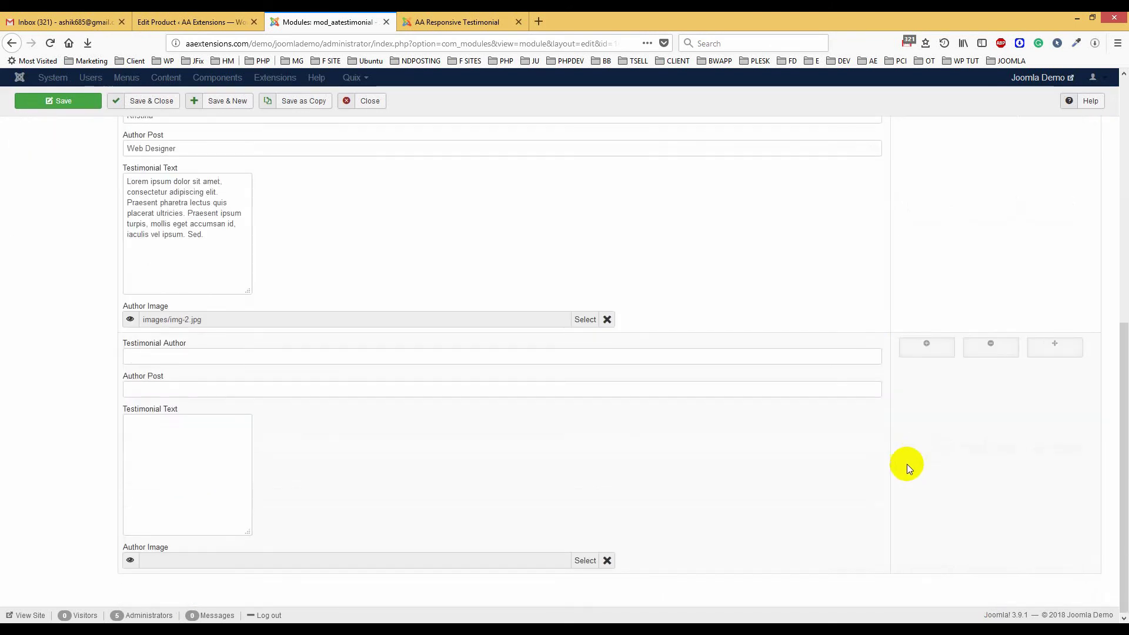
{"action": "left_click", "coordinate": [169, 355]}
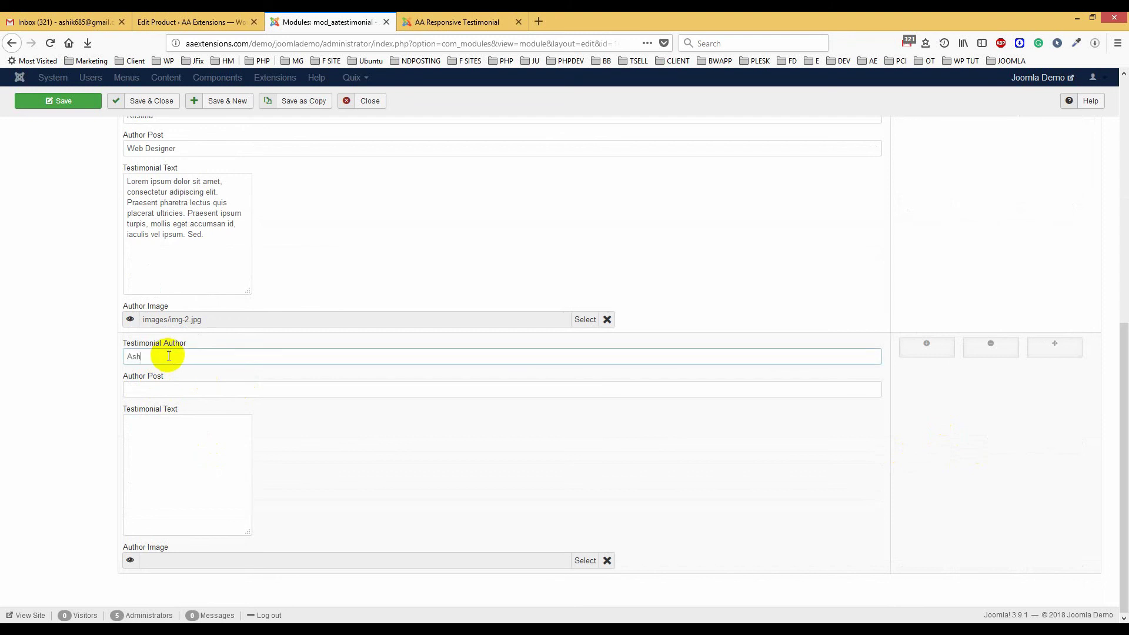
- Give the third testimonial Author Post 'Server admin' and the second testimonial's Lorem ipsum text
{"action": "left_click", "coordinate": [163, 388]}
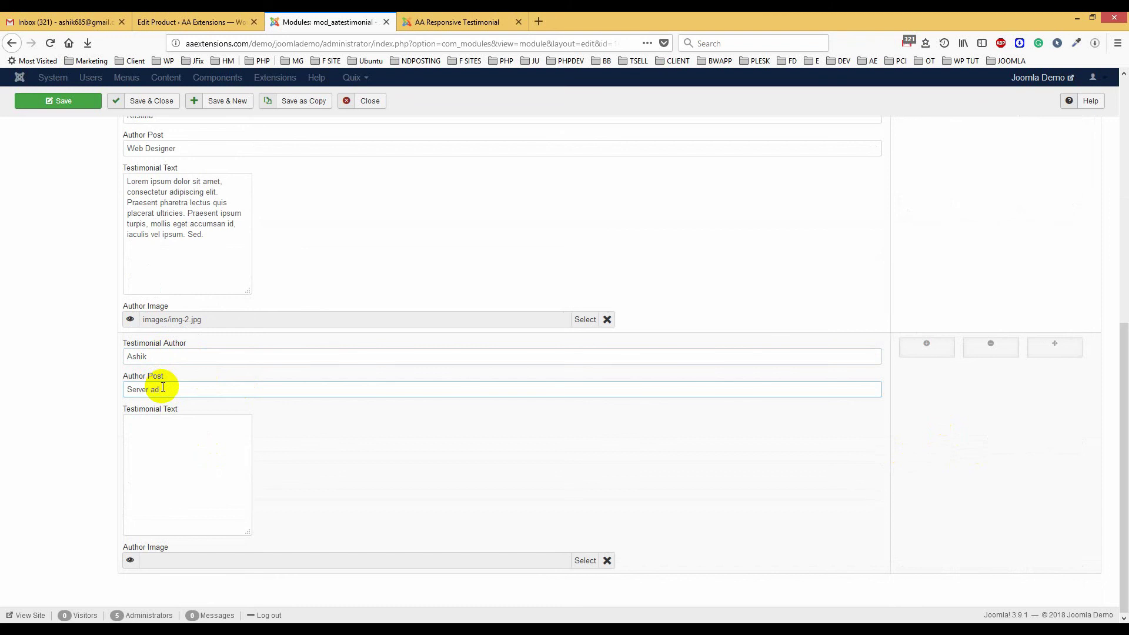
{"action": "type", "text": "Server admin"}
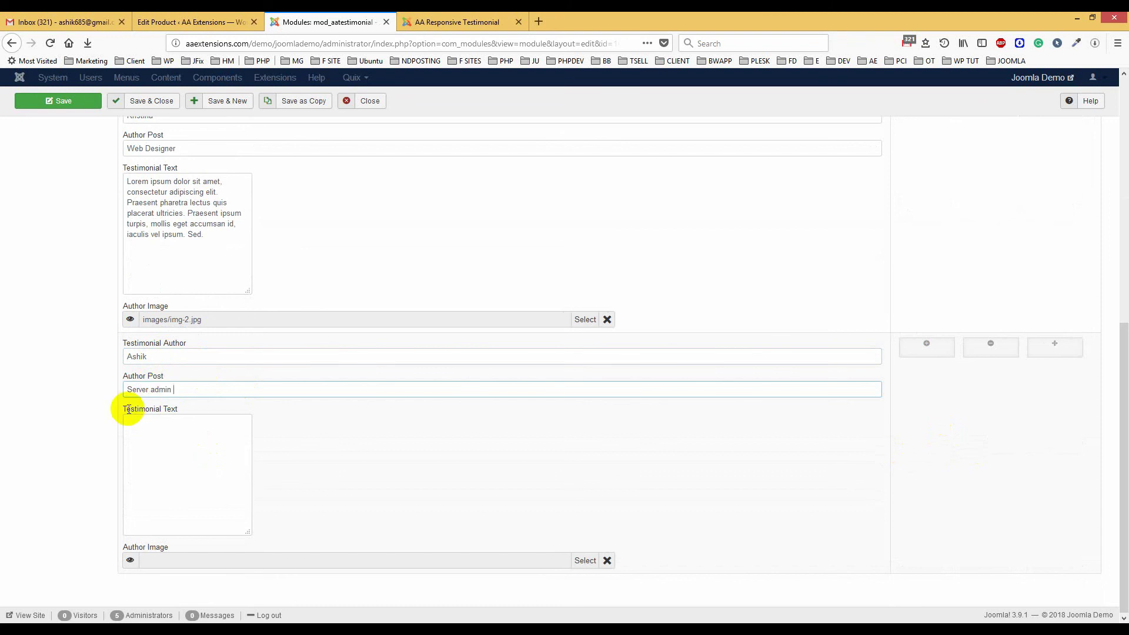
{"action": "left_click_drag", "start_coordinate": [206, 235], "coordinate": [113, 172]}
{"action": "right_click", "coordinate": [163, 190]}
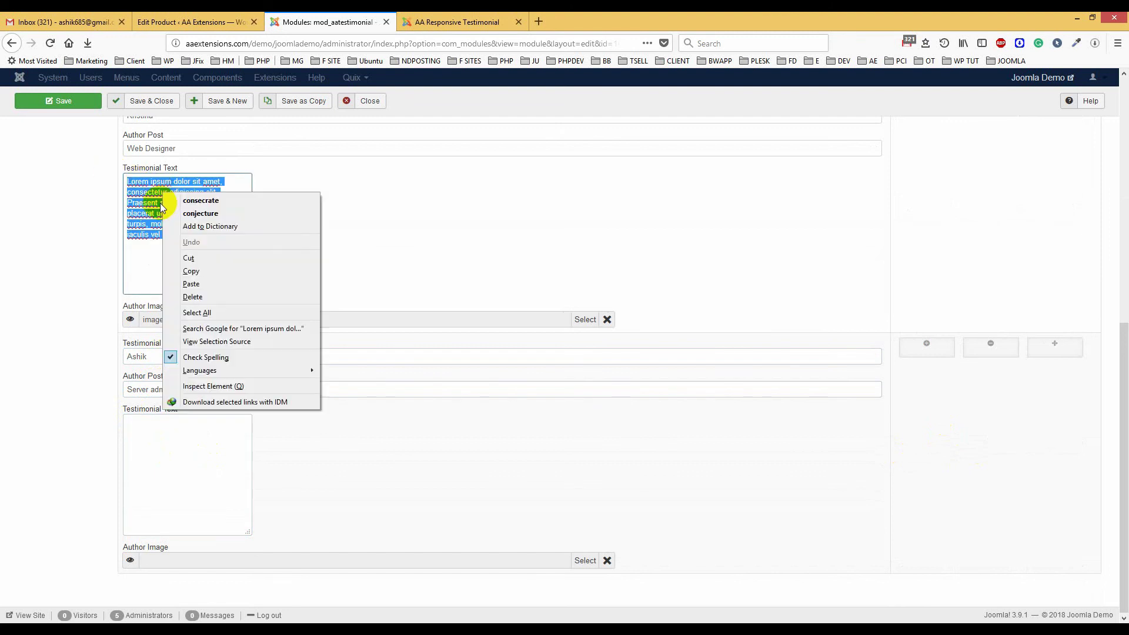
{"action": "left_click", "coordinate": [194, 257]}
{"action": "right_click", "coordinate": [169, 448]}
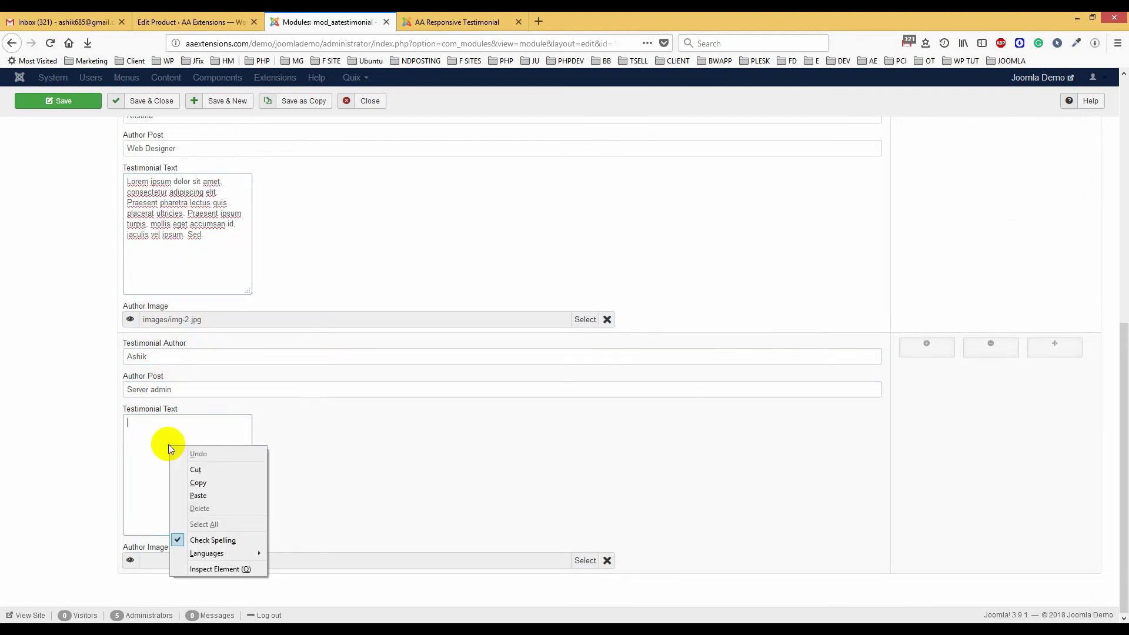
{"action": "left_click", "coordinate": [198, 495]}
{"action": "left_click", "coordinate": [586, 561]}
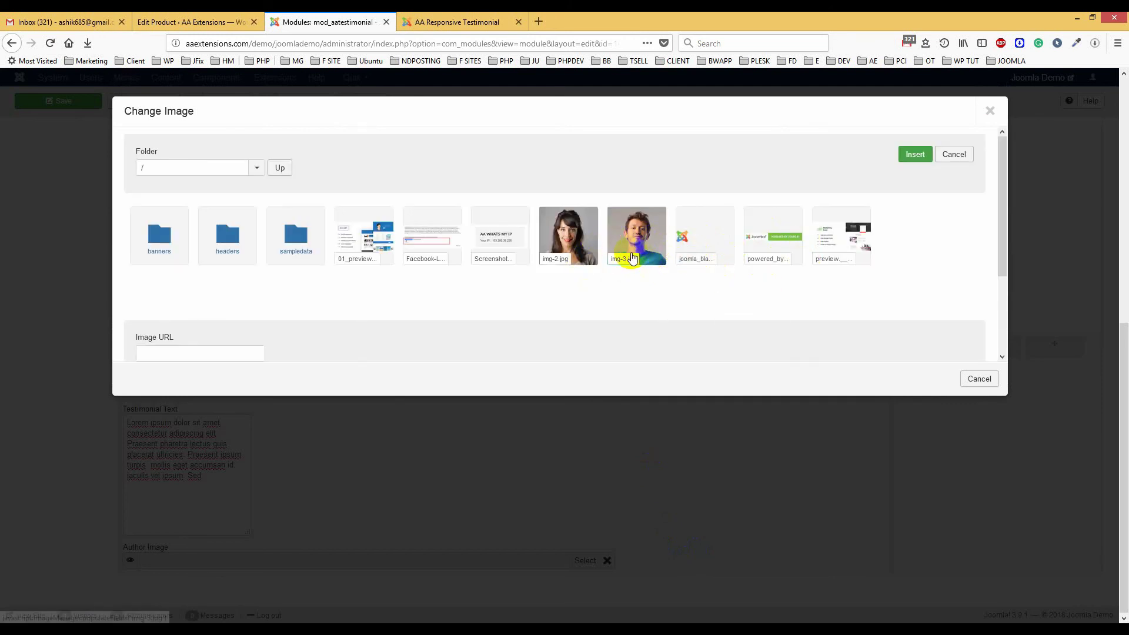
- Insert img-3.jpg as the third testimonial's author image
{"action": "left_click", "coordinate": [614, 259]}
{"action": "left_click", "coordinate": [919, 155]}
{"action": "scroll", "coordinate": [574, 310], "scroll_direction": "up", "scroll_amount": 5}
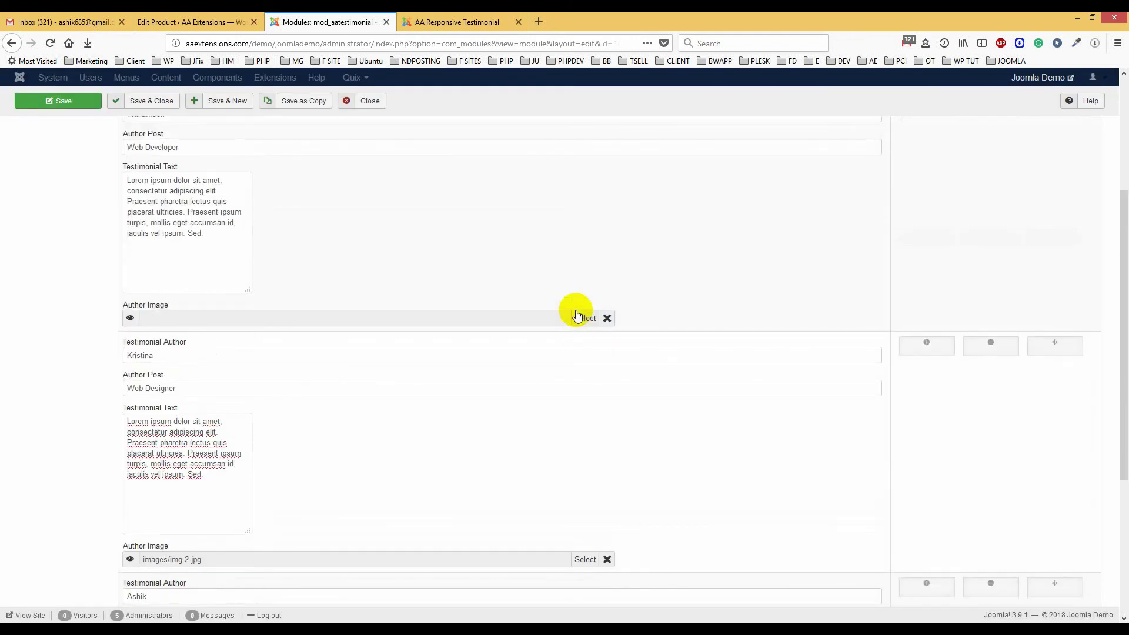
- Insert img-3.jpg as the first testimonial's author image and save the module
{"action": "left_click", "coordinate": [587, 436]}
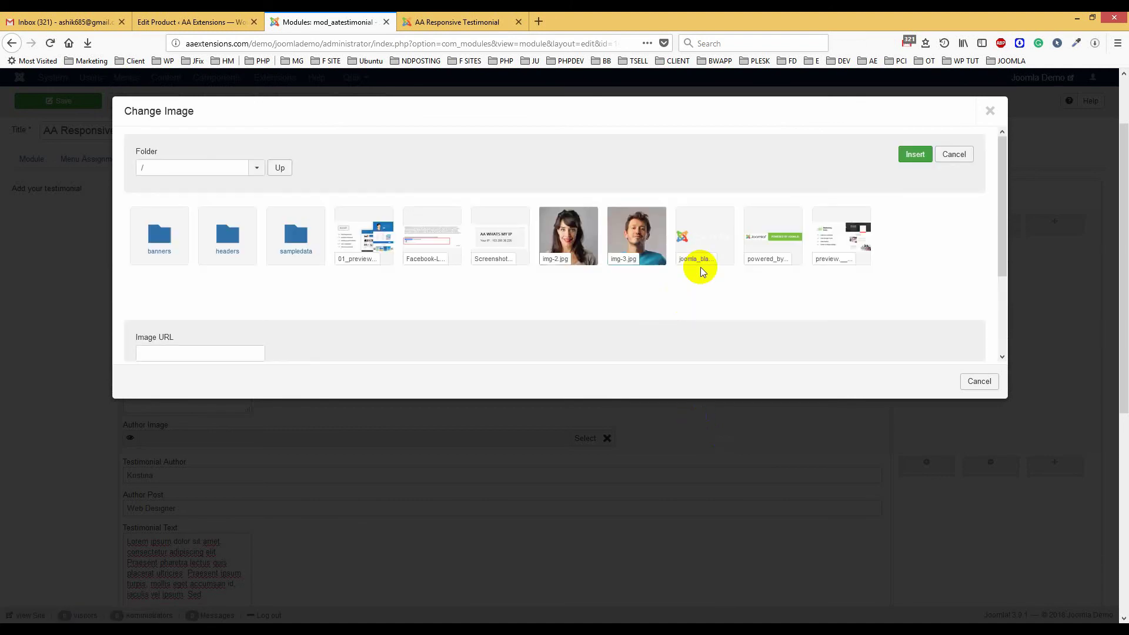
{"action": "left_click", "coordinate": [638, 243]}
{"action": "left_click", "coordinate": [905, 152]}
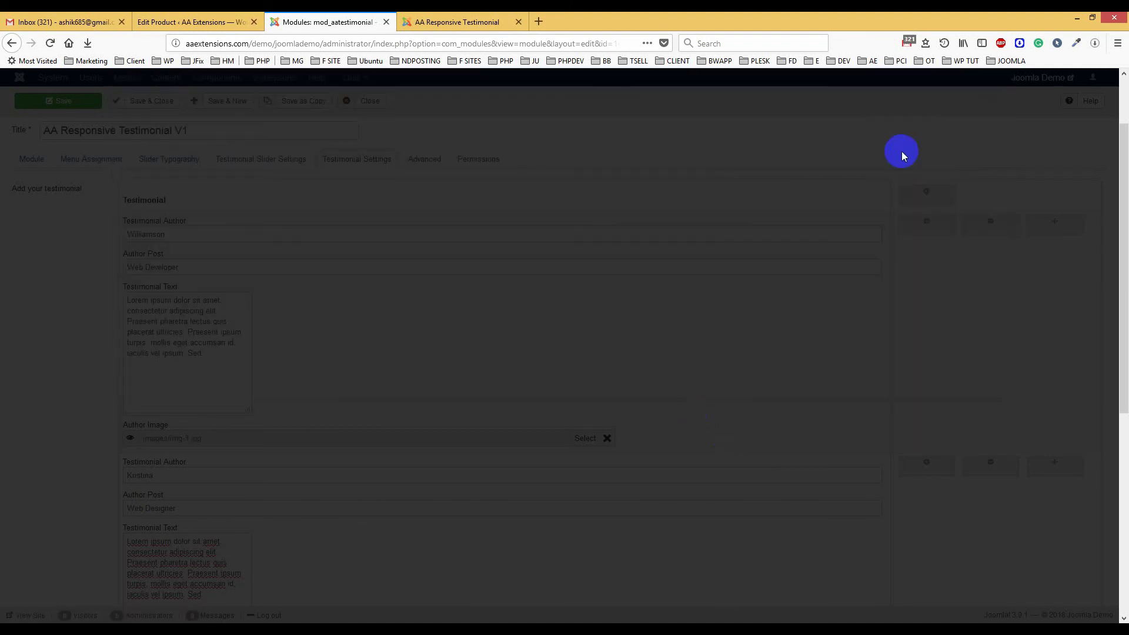
{"action": "scroll", "coordinate": [758, 280], "scroll_direction": "up", "scroll_amount": 1}
{"action": "scroll", "coordinate": [758, 279], "scroll_direction": "up", "scroll_amount": 2}
{"action": "left_click", "coordinate": [59, 132]}
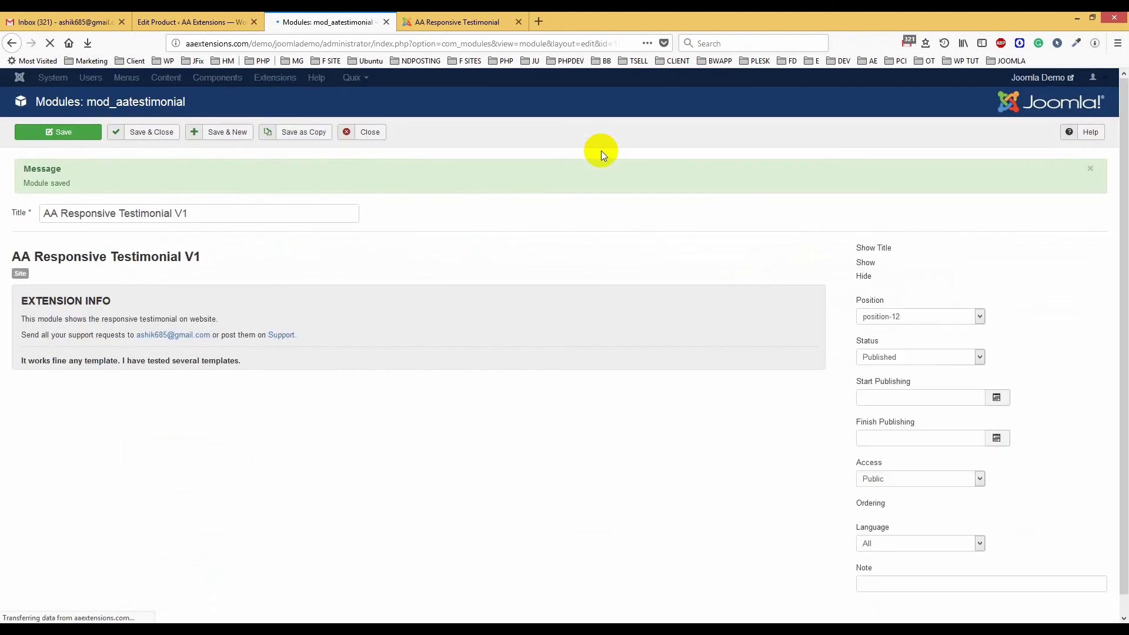
{"action": "left_click", "coordinate": [457, 21]}
{"action": "left_click", "coordinate": [471, 42]}
{"action": "key", "text": "Return"}
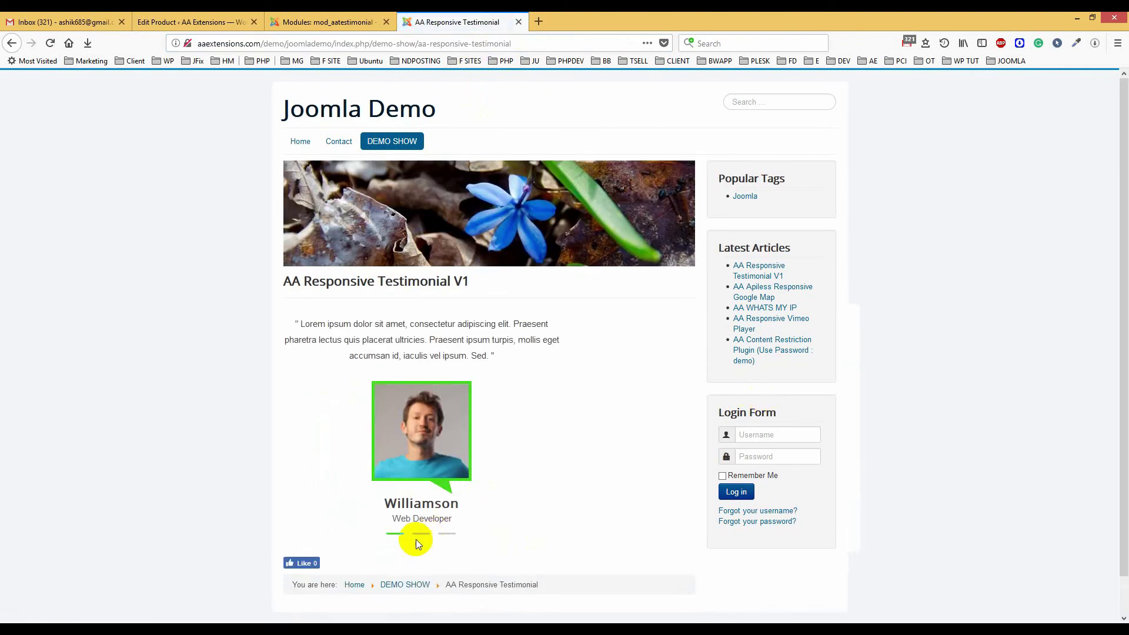
{"action": "left_click", "coordinate": [417, 534]}
{"action": "left_click", "coordinate": [397, 534]}
{"action": "left_click", "coordinate": [419, 534]}
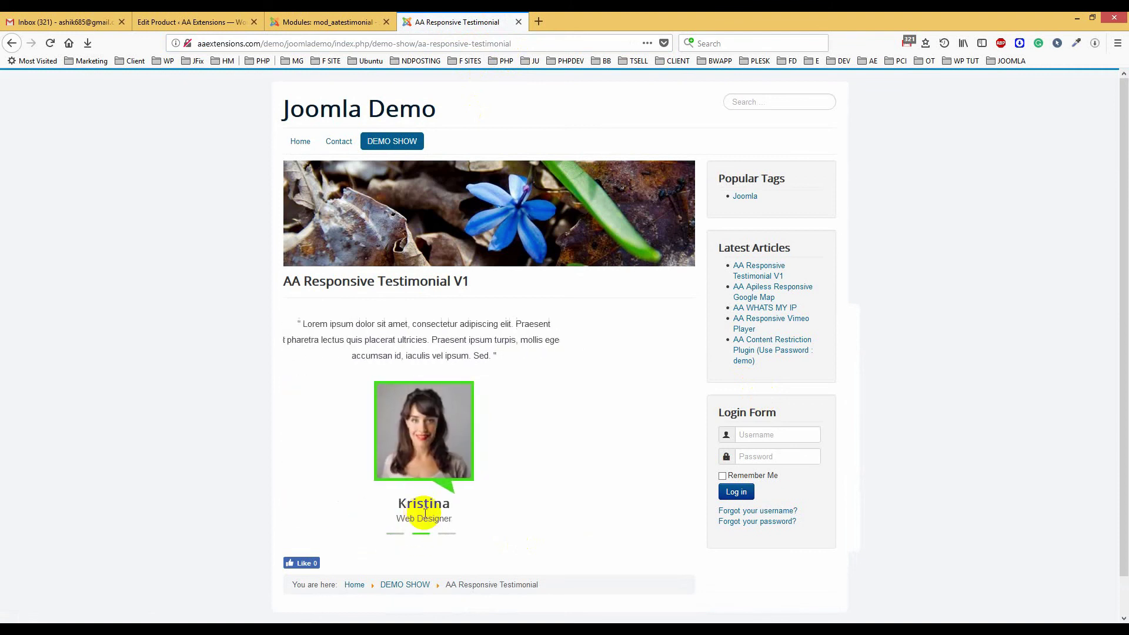
{"action": "left_click", "coordinate": [447, 534]}
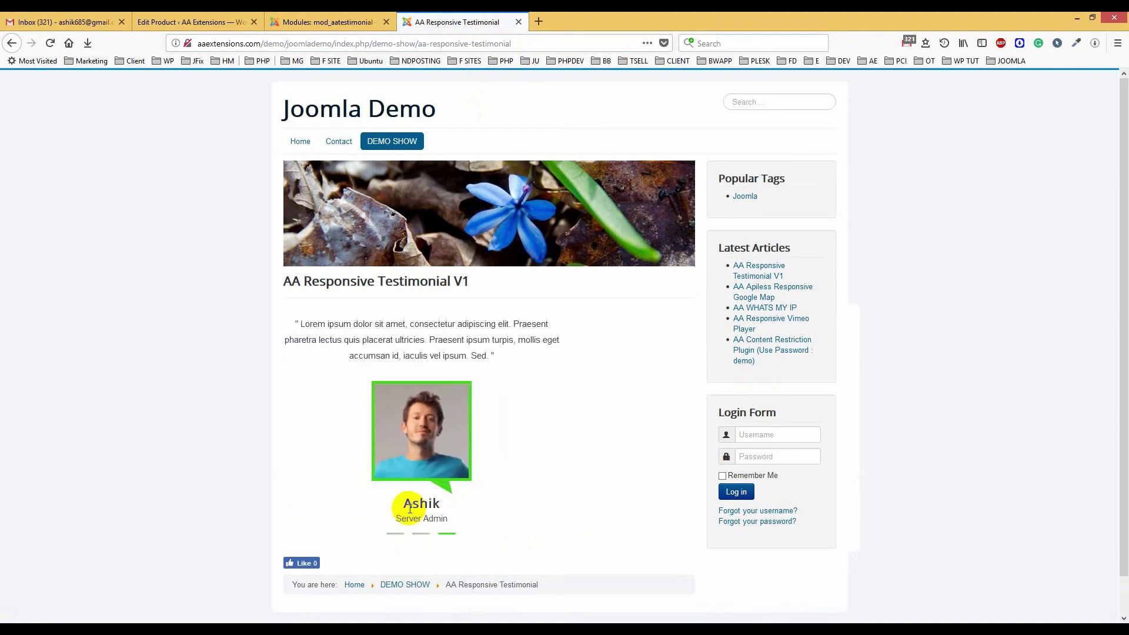
{"action": "left_click", "coordinate": [333, 22]}
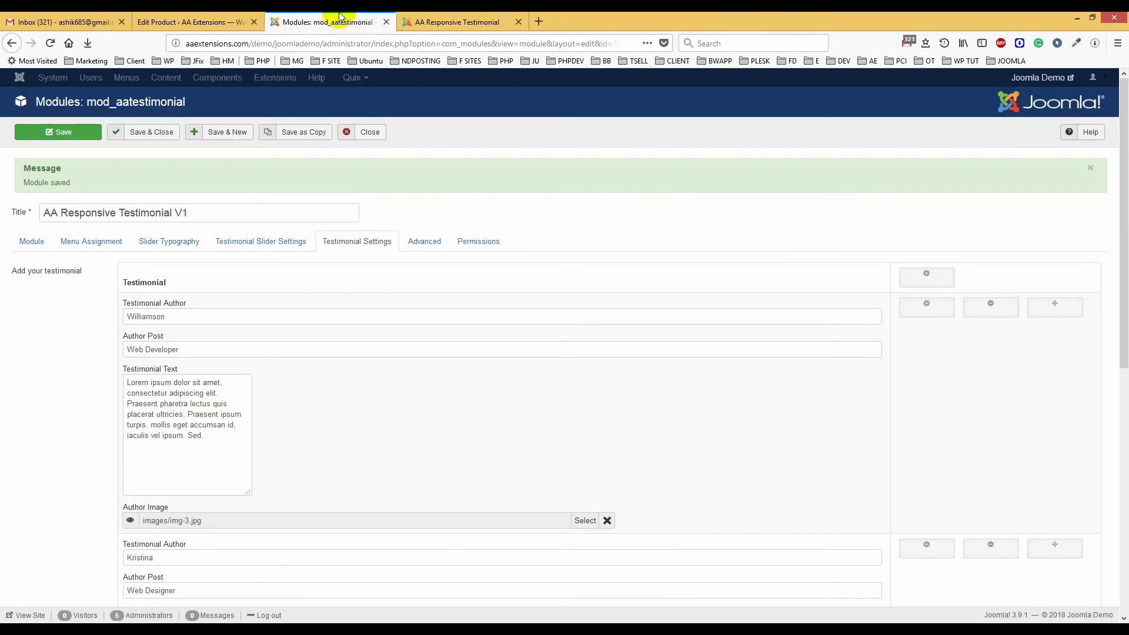
- Change the Slider Typography Author Image Border Color from green to pink #e01b77 and save
{"action": "left_click", "coordinate": [167, 242]}
{"action": "left_click", "coordinate": [151, 270]}
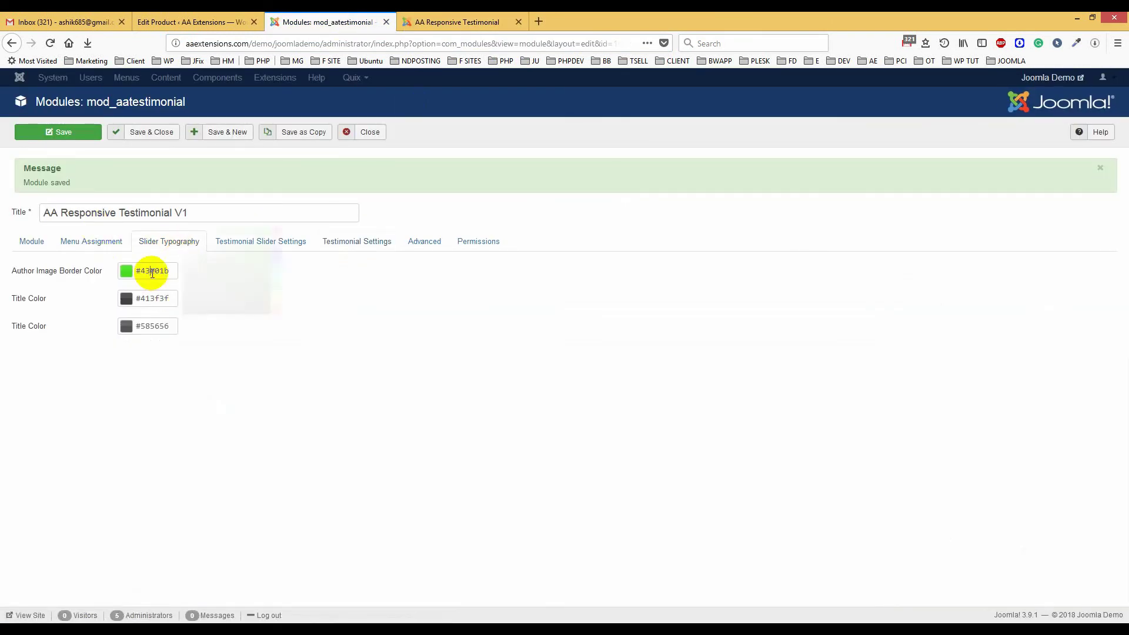
{"action": "left_click", "coordinate": [277, 239]}
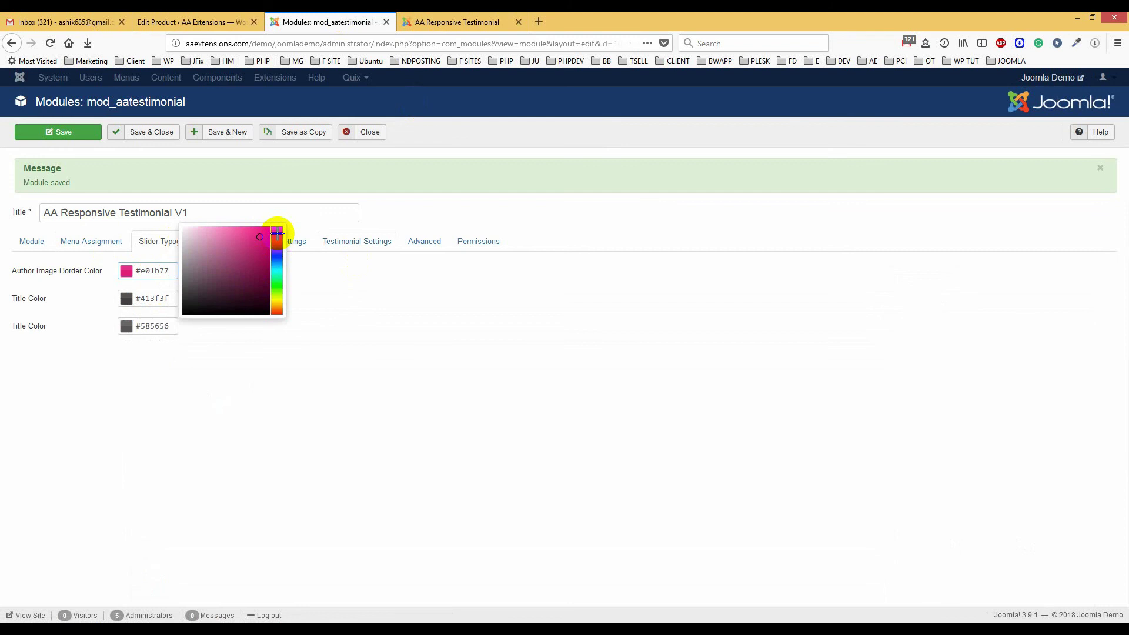
{"action": "left_click", "coordinate": [327, 308]}
{"action": "left_click", "coordinate": [58, 132]}
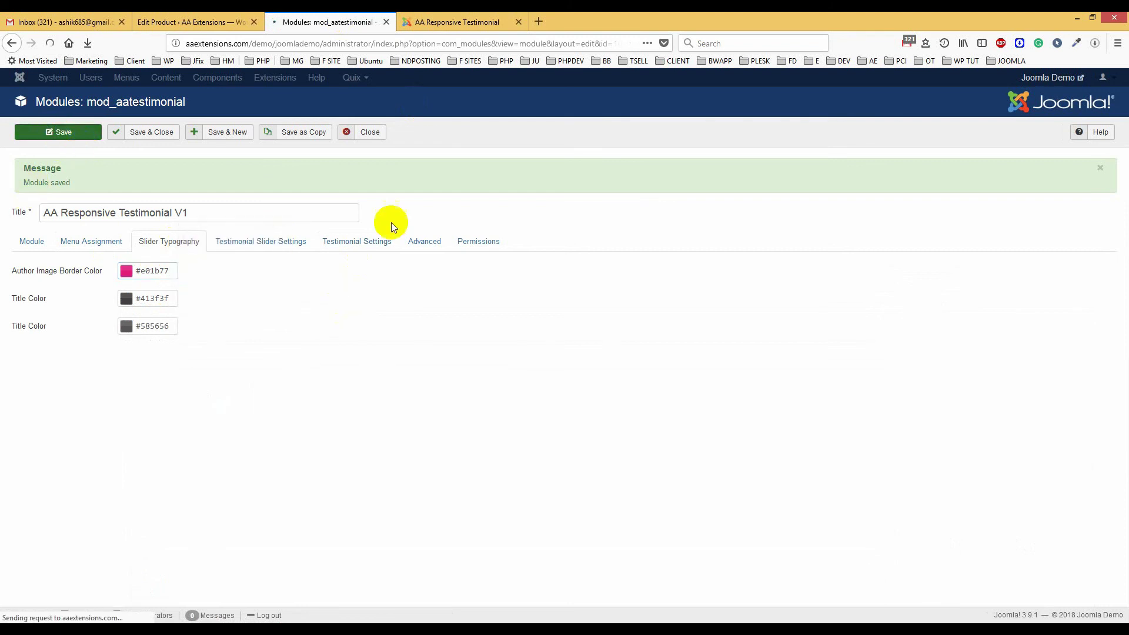
- Reload the demo testimonial page to see the new border colour, then return to the module settings
{"action": "left_click", "coordinate": [442, 17]}
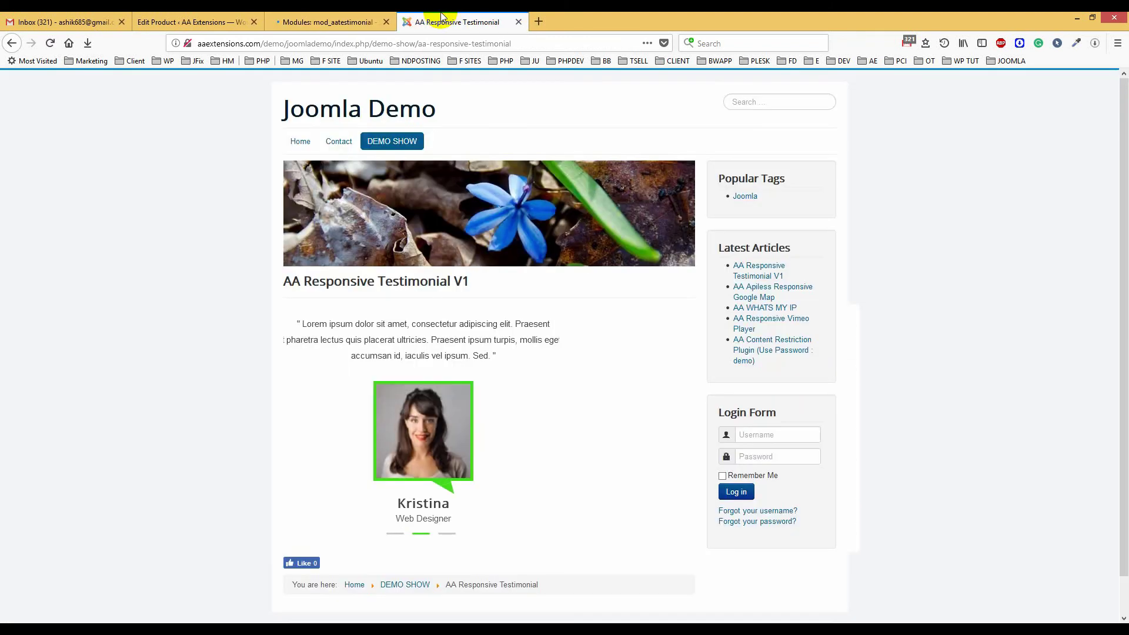
{"action": "key", "text": "Return"}
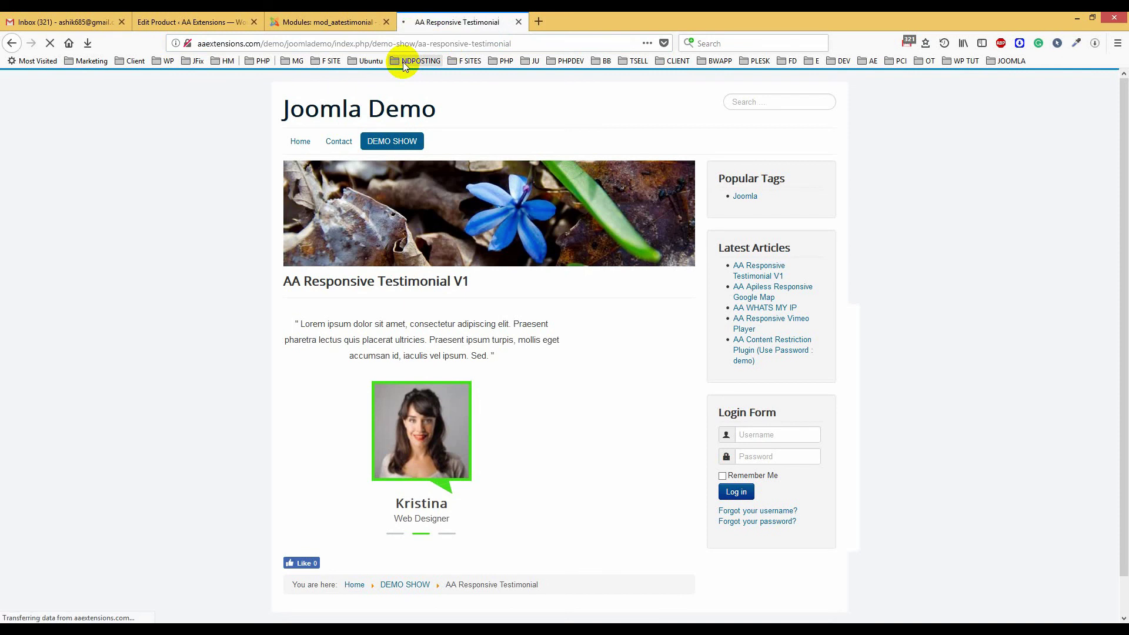
{"action": "left_click", "coordinate": [297, 17]}
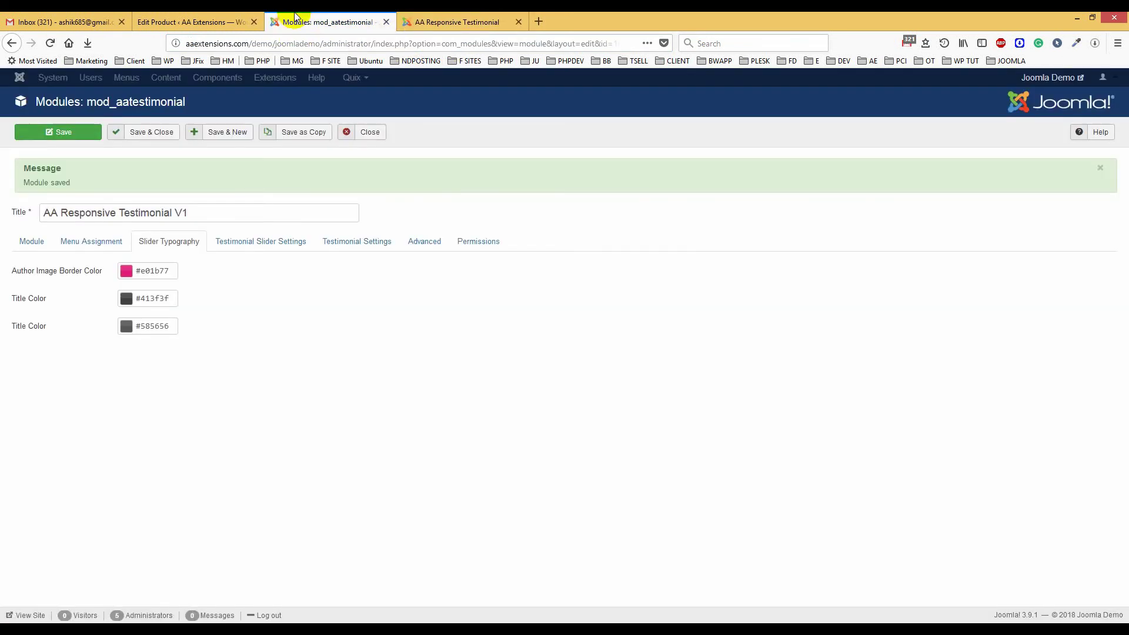
- Fill in the fourth testimonial entry with author name 'Anny' and post 'Joomla Pro'
{"action": "left_click", "coordinate": [361, 246]}
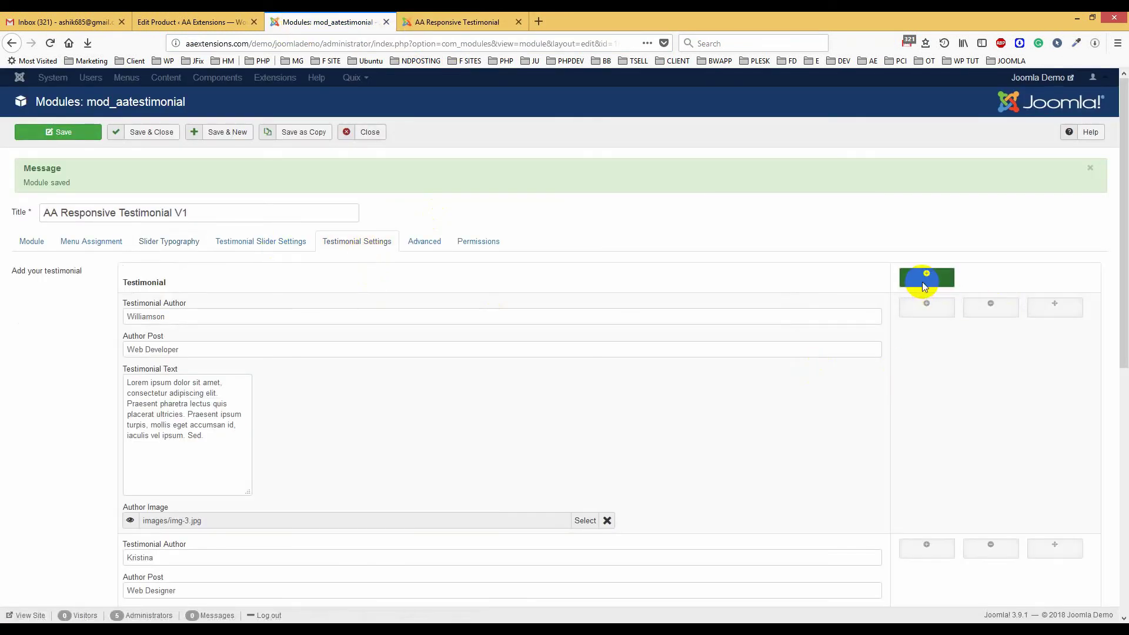
{"action": "scroll", "coordinate": [881, 378], "scroll_direction": "down", "scroll_amount": 1}
{"action": "scroll", "coordinate": [880, 379], "scroll_direction": "down", "scroll_amount": 10}
{"action": "double_click", "coordinate": [170, 367]}
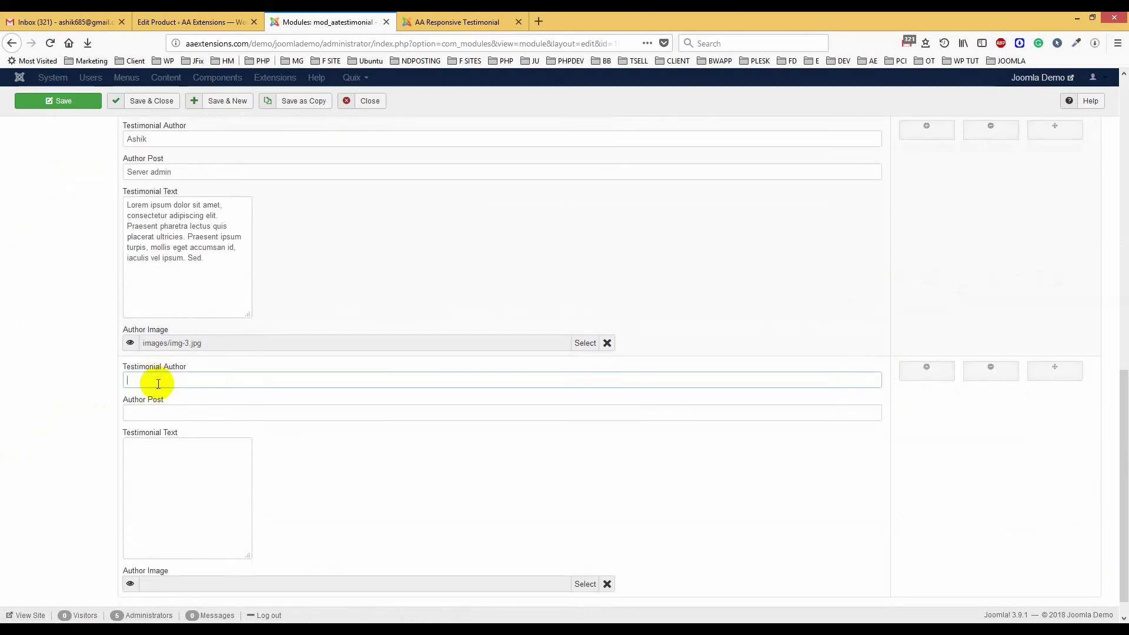
{"action": "type", "text": "anny"}
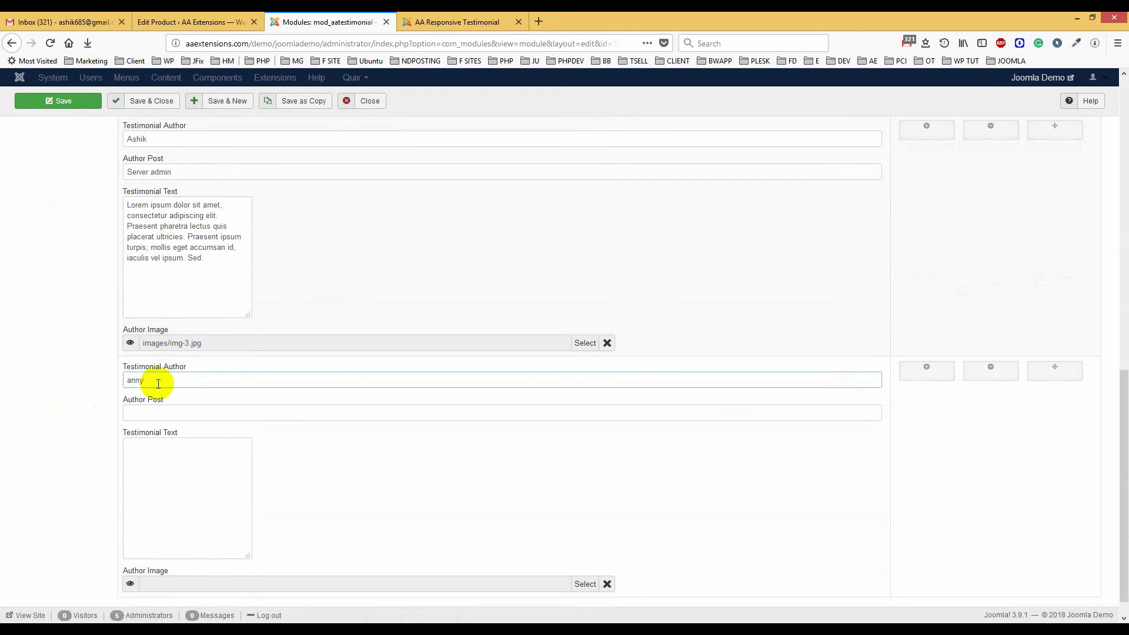
{"action": "left_click_drag", "start_coordinate": [130, 380], "coordinate": [106, 381]}
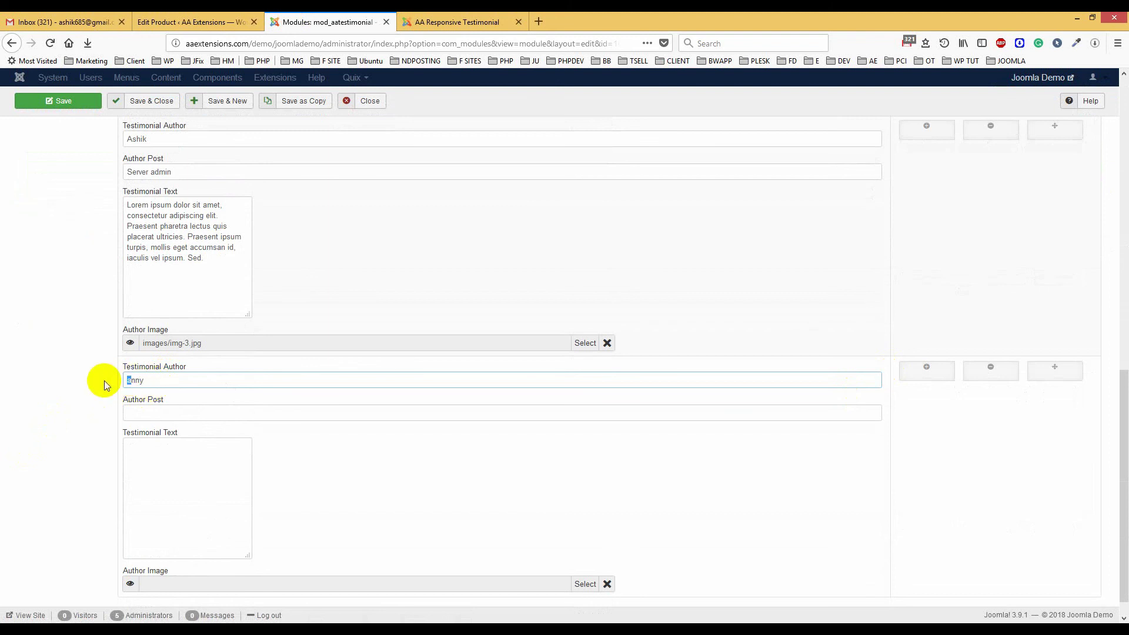
{"action": "type", "text": "A"}
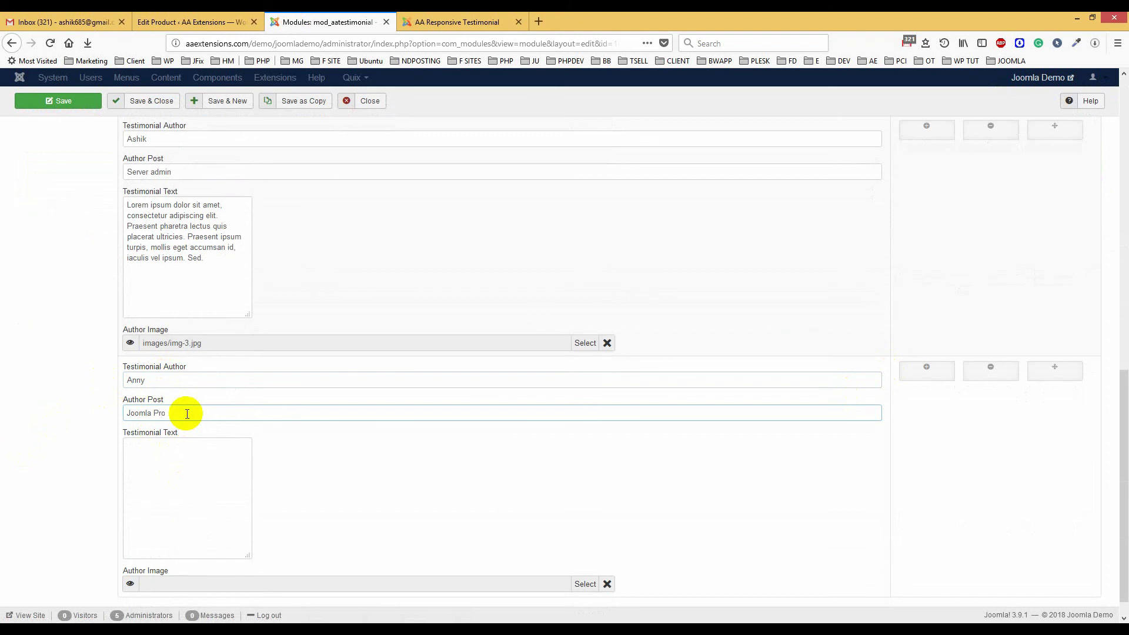
{"action": "left_click", "coordinate": [187, 413]}
{"action": "type", "text": "Joomla Pro"}
- Copy the third testimonial's Lorem ipsum text into the fourth testimonial's text box
{"action": "left_click_drag", "start_coordinate": [219, 259], "coordinate": [90, 201]}
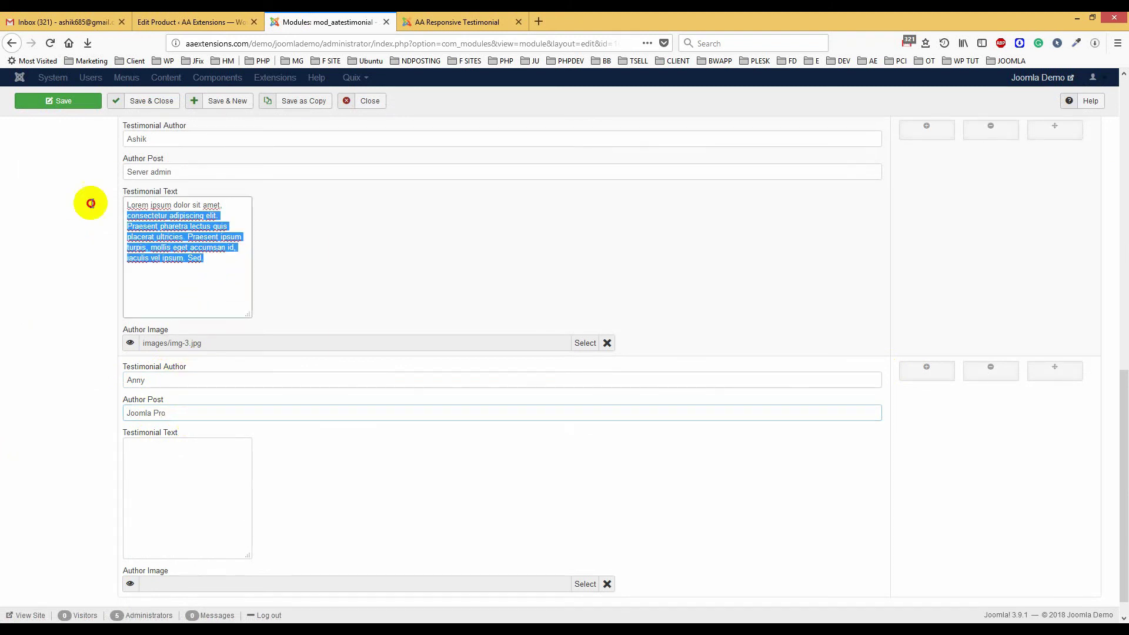
{"action": "right_click", "coordinate": [151, 224]}
{"action": "left_click", "coordinate": [196, 290]}
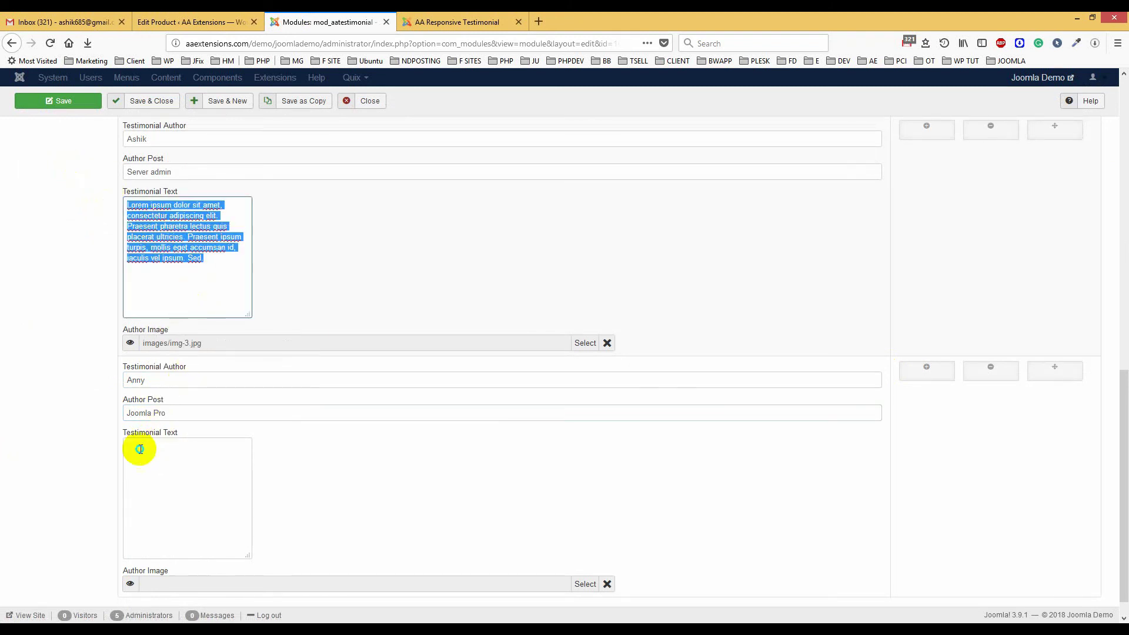
{"action": "right_click", "coordinate": [141, 449]}
{"action": "left_click", "coordinate": [176, 499]}
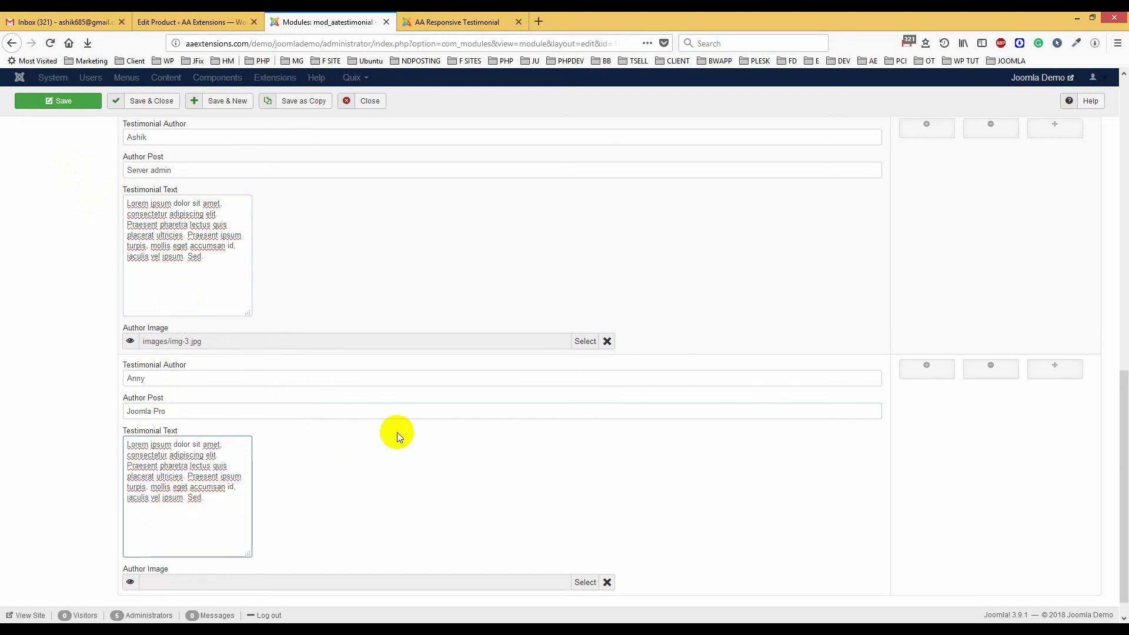
- Set the fourth testimonial's author image to img-2.jpg and save the module
{"action": "scroll", "coordinate": [397, 433], "scroll_direction": "down", "scroll_amount": 1}
{"action": "left_click", "coordinate": [582, 559]}
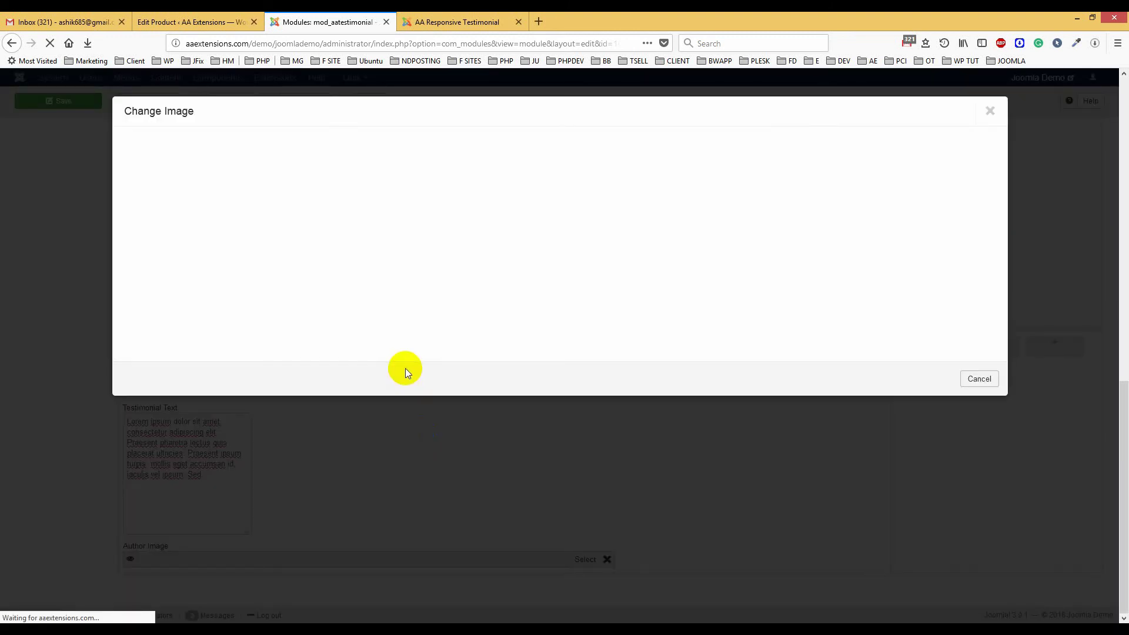
{"action": "left_click", "coordinate": [574, 253]}
{"action": "left_click", "coordinate": [906, 155]}
{"action": "left_click", "coordinate": [58, 102]}
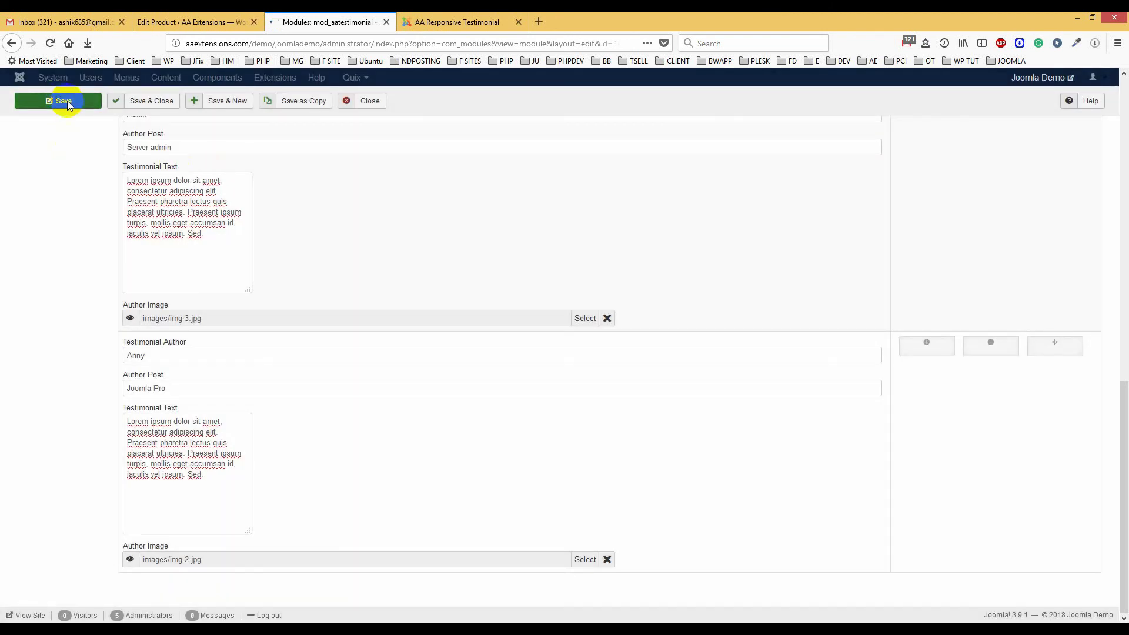
{"action": "left_click", "coordinate": [433, 22]}
- Reload the front-end page and confirm the slider now shows Anny's fourth testimonial
{"action": "left_click", "coordinate": [429, 43]}
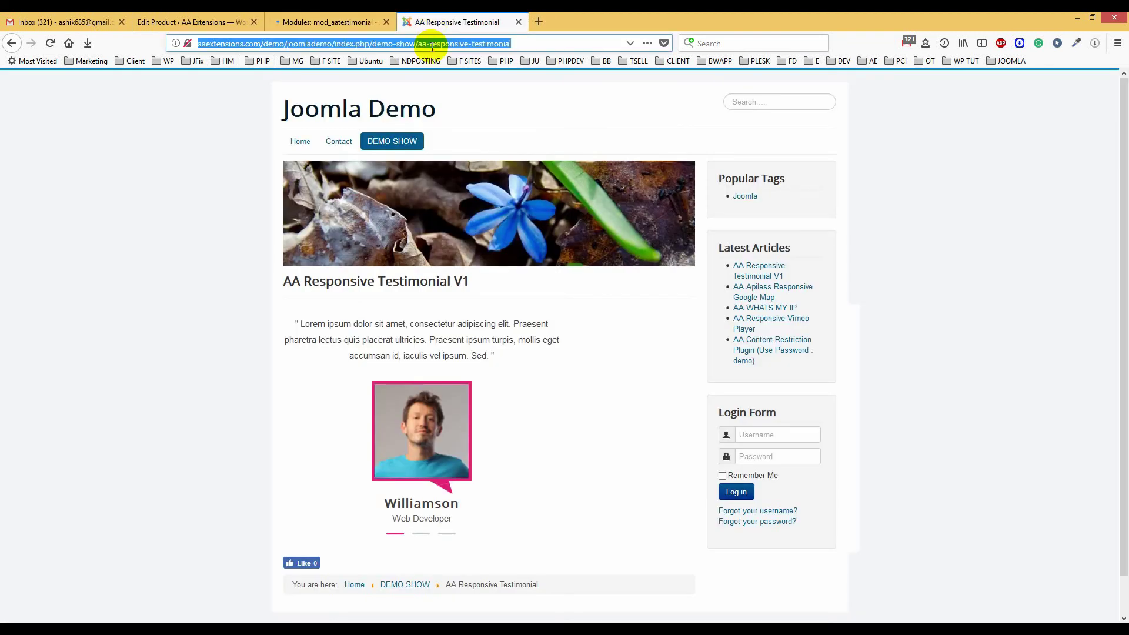
{"action": "left_click", "coordinate": [365, 22]}
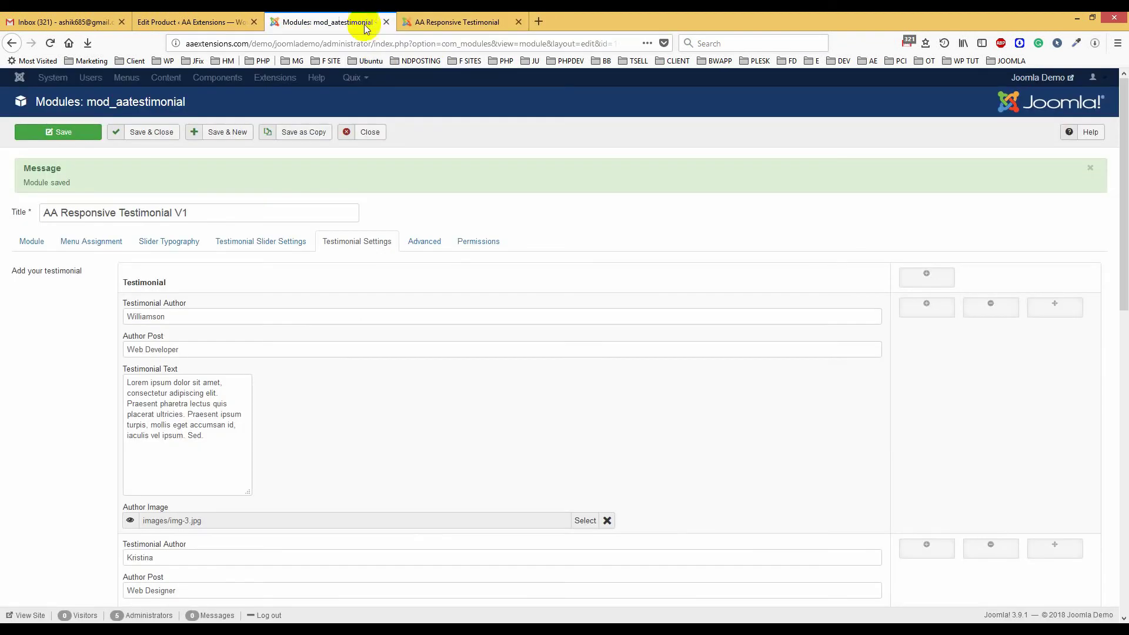
{"action": "left_click", "coordinate": [171, 249]}
{"action": "left_click", "coordinate": [464, 21]}
{"action": "left_click", "coordinate": [453, 45]}
{"action": "key", "text": "Return"}
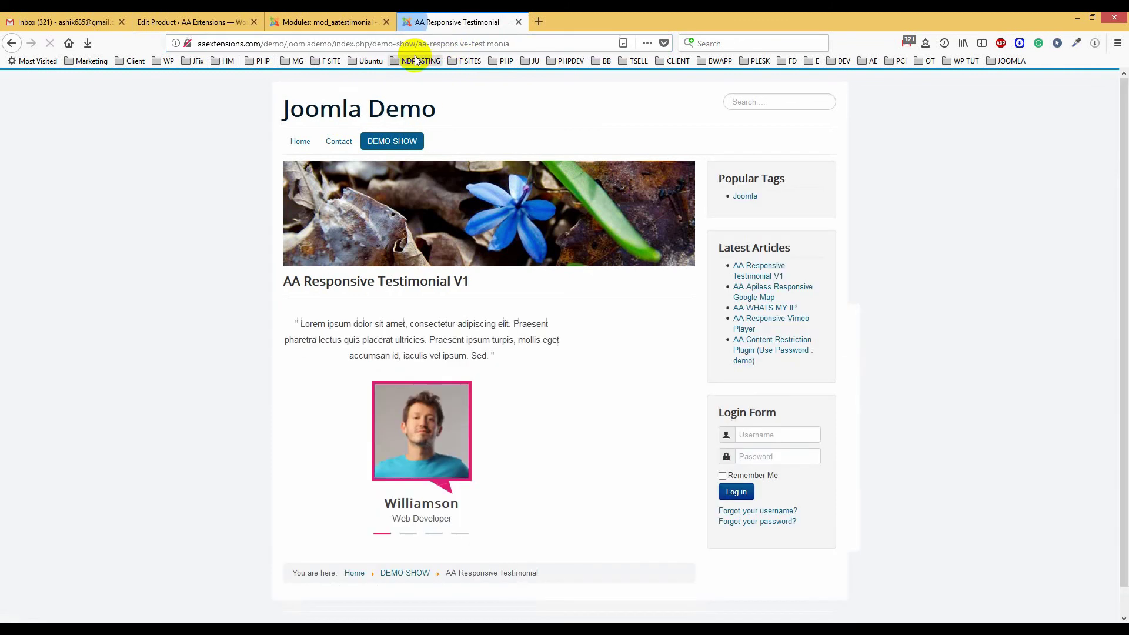
{"action": "left_click", "coordinate": [459, 533]}
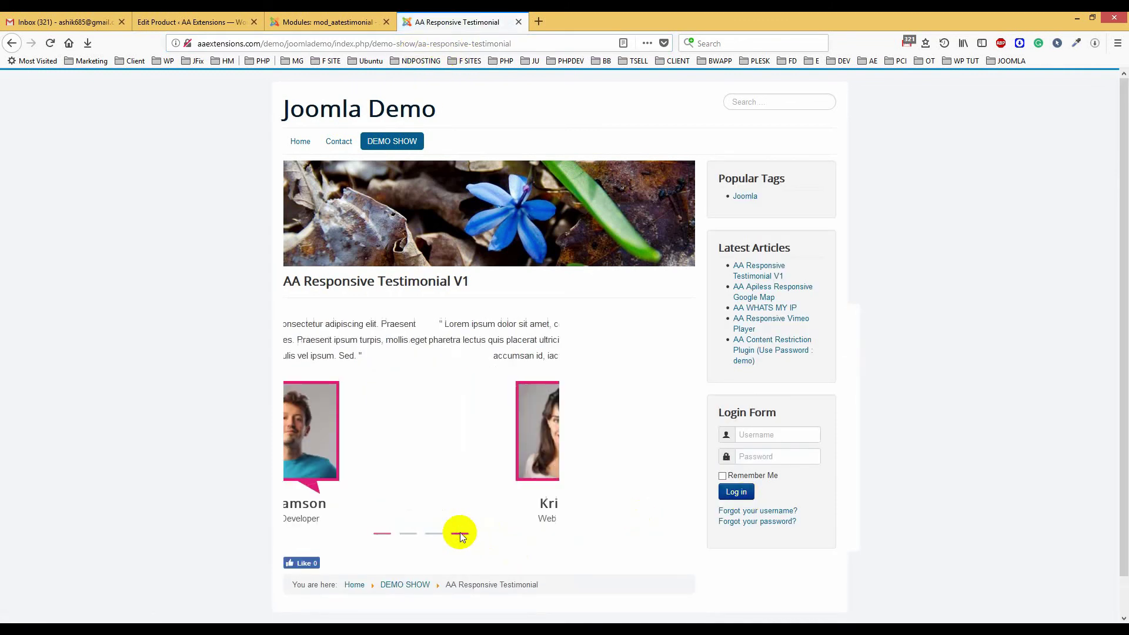
{"action": "left_click", "coordinate": [401, 506]}
{"action": "left_click_drag", "start_coordinate": [401, 505], "coordinate": [285, 465]}
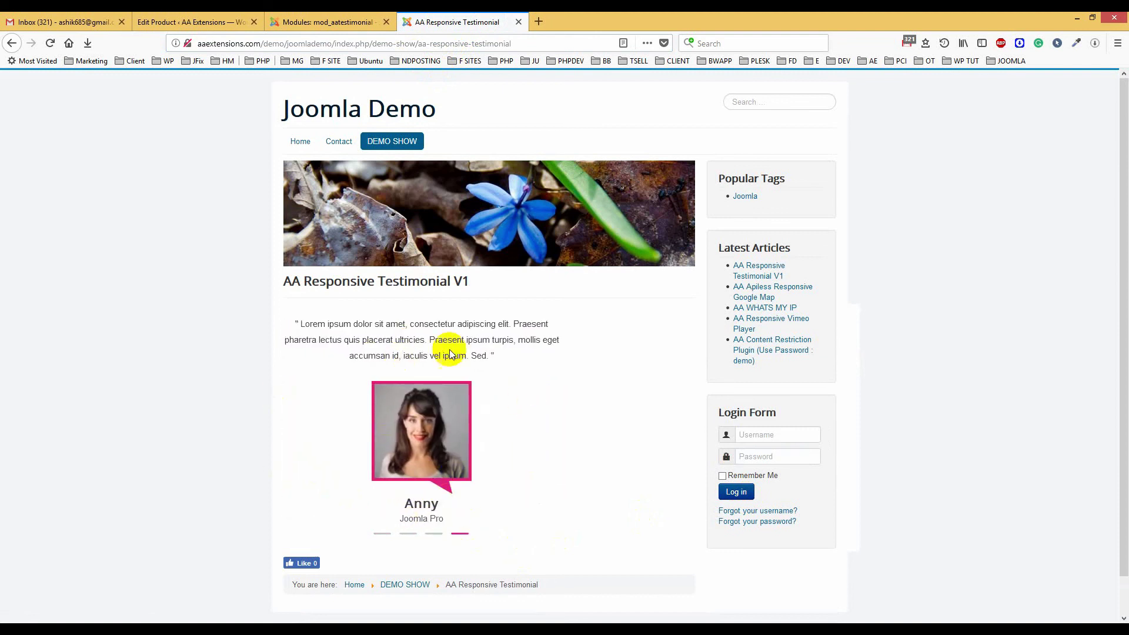
- Copy the front-end testimonial page address and view it in a mobile device emulator
{"action": "left_click", "coordinate": [349, 18]}
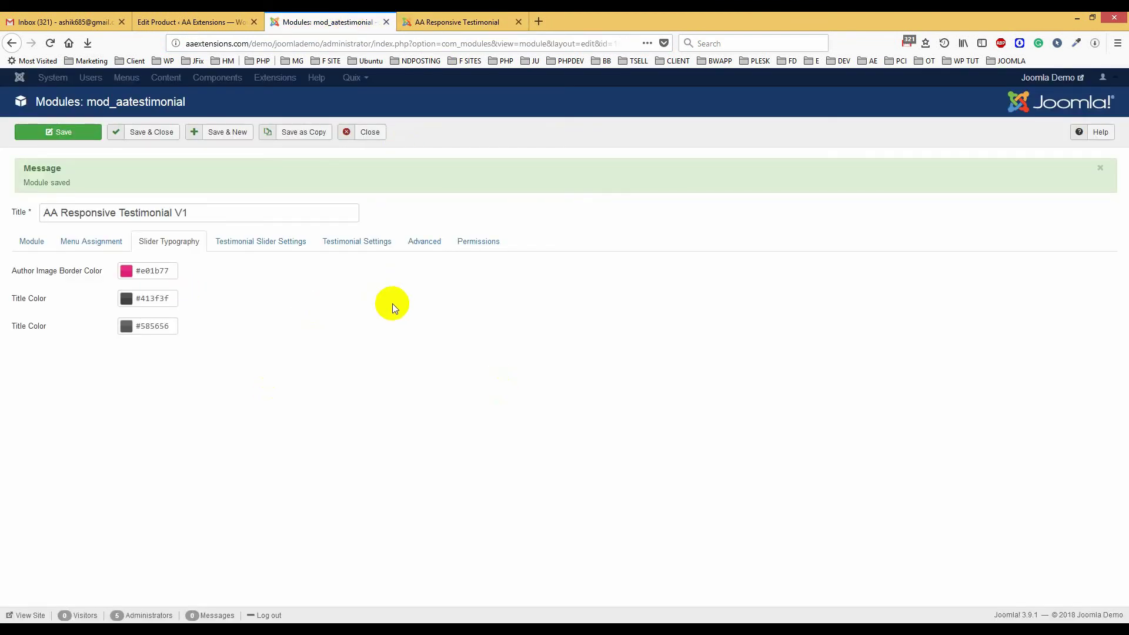
{"action": "left_click", "coordinate": [483, 22]}
{"action": "left_click", "coordinate": [516, 45]}
{"action": "left_click", "coordinate": [542, 79]}
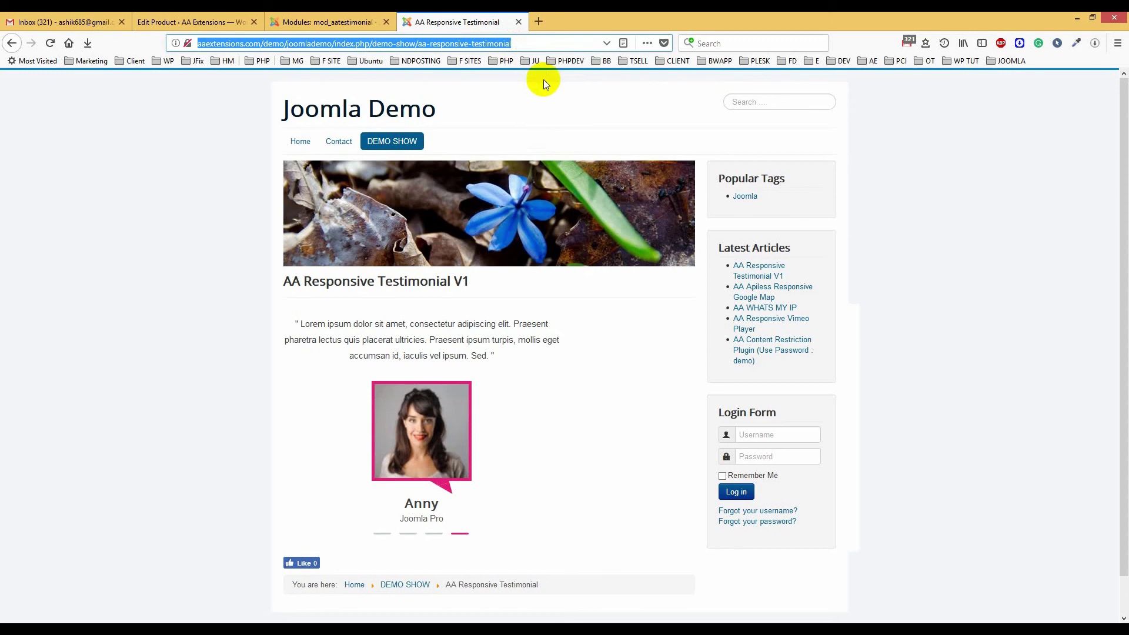
{"action": "left_click", "coordinate": [625, 611]}
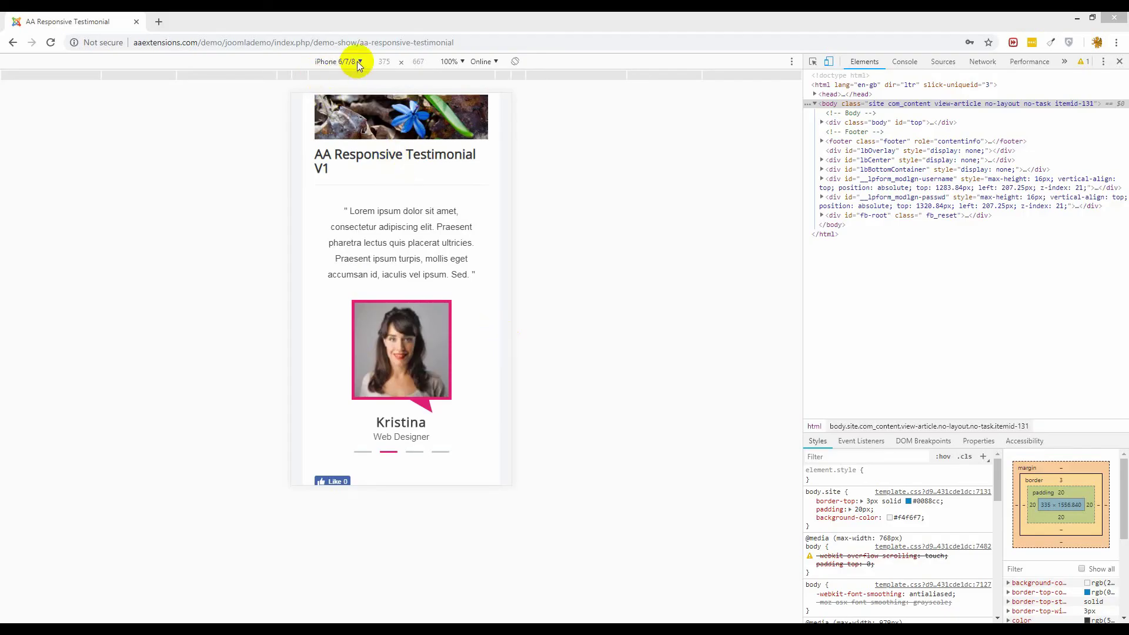
- Step the slider from the last testimonial back through Ashik and Kristina to Williamson
{"action": "left_click", "coordinate": [435, 453]}
{"action": "left_click", "coordinate": [407, 453]}
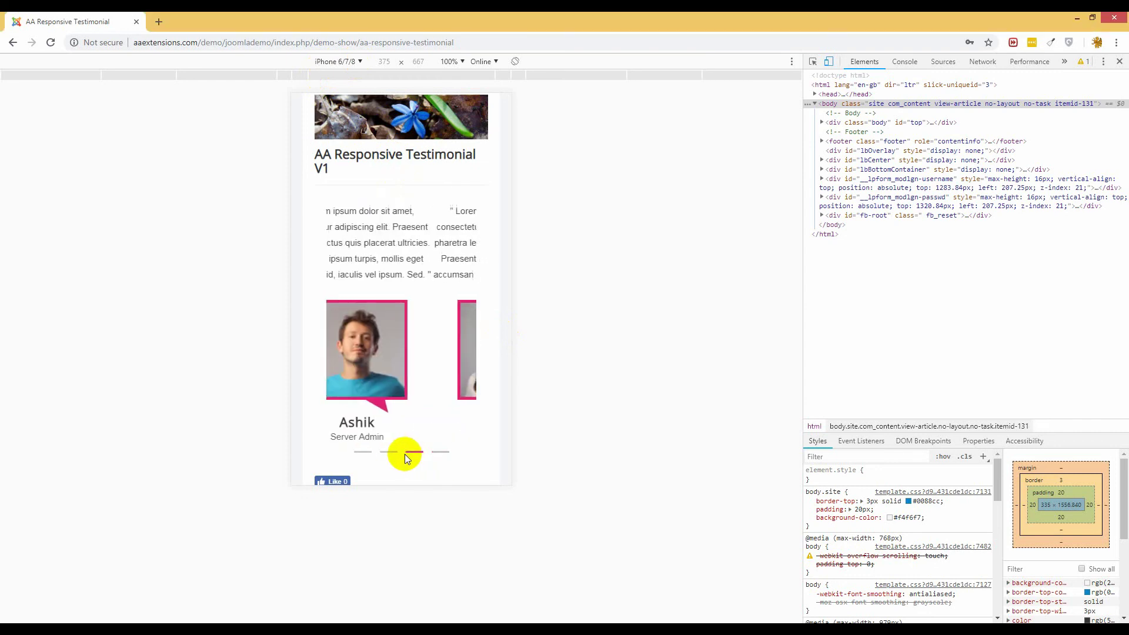
{"action": "left_click", "coordinate": [389, 454]}
{"action": "left_click", "coordinate": [362, 453]}
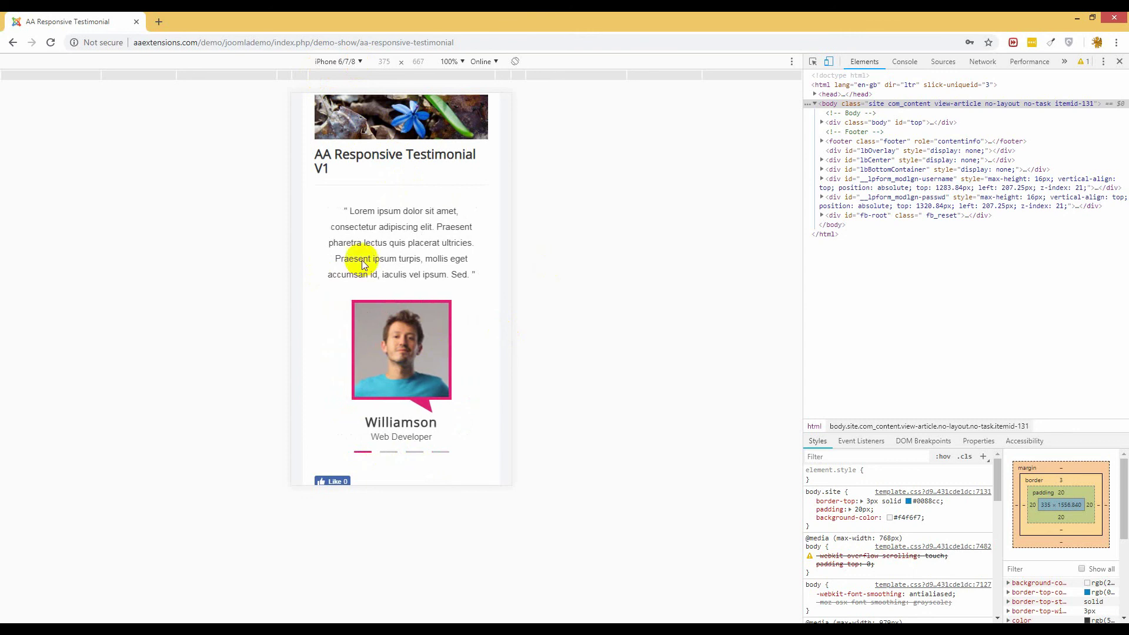
- Preview the testimonial page emulated on a Galaxy S5
{"action": "left_click", "coordinate": [355, 63]}
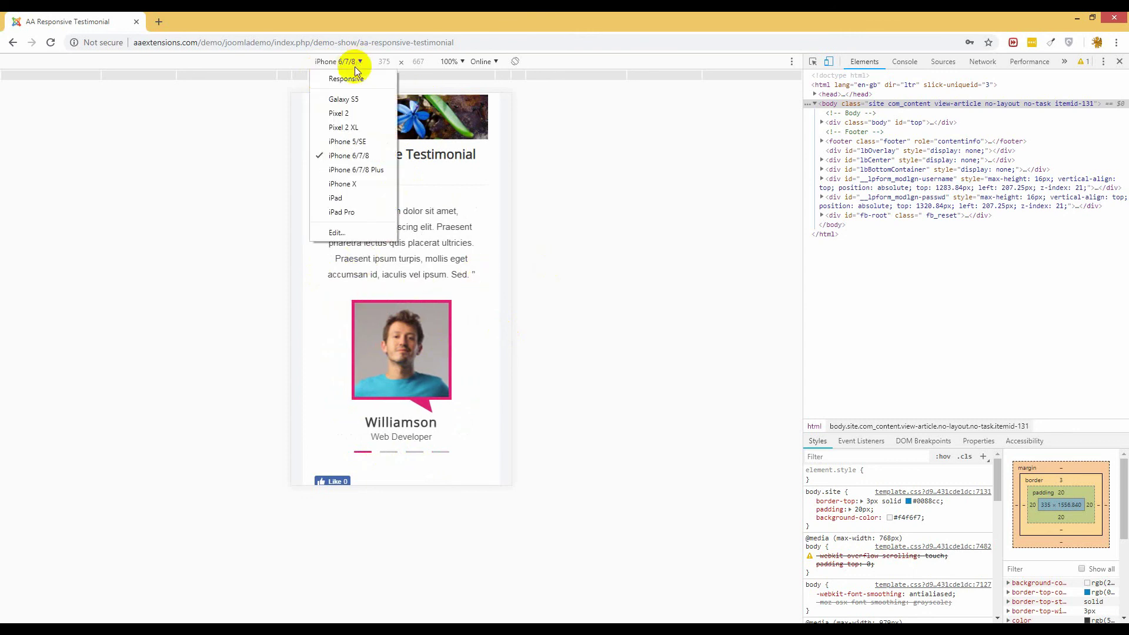
{"action": "left_click", "coordinate": [344, 98]}
{"action": "scroll", "coordinate": [406, 276], "scroll_direction": "down", "scroll_amount": 2}
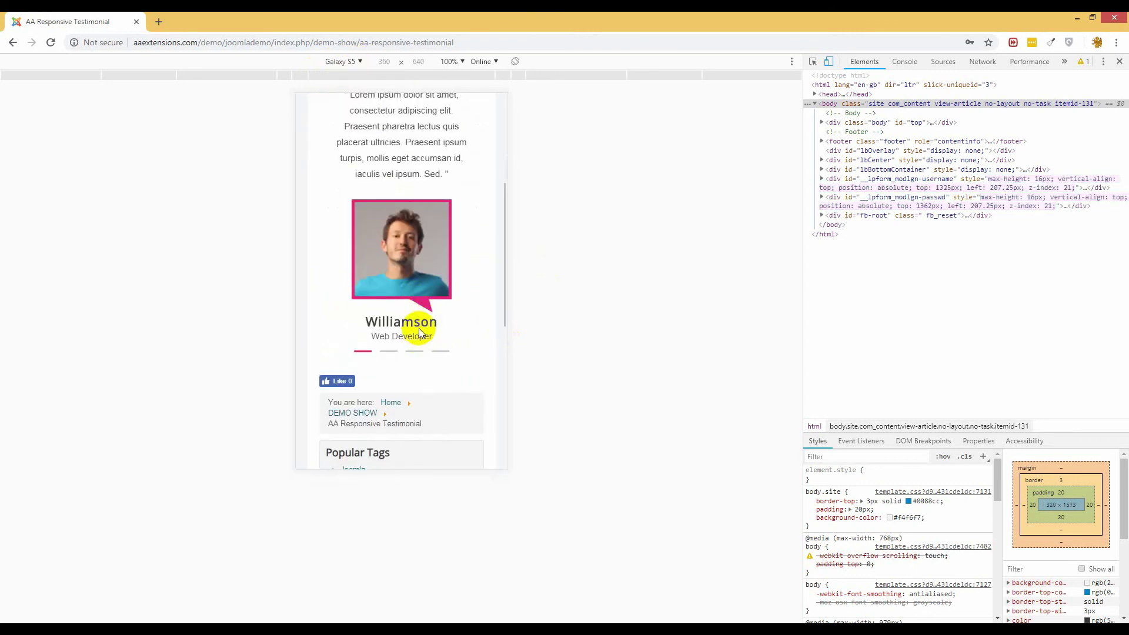
{"action": "scroll", "coordinate": [415, 318], "scroll_direction": "up", "scroll_amount": 3}
{"action": "scroll", "coordinate": [400, 306], "scroll_direction": "down", "scroll_amount": 1}
- Preview the page emulated on a Pixel 2, then on an iPhone 5/SE
{"action": "left_click", "coordinate": [360, 62]}
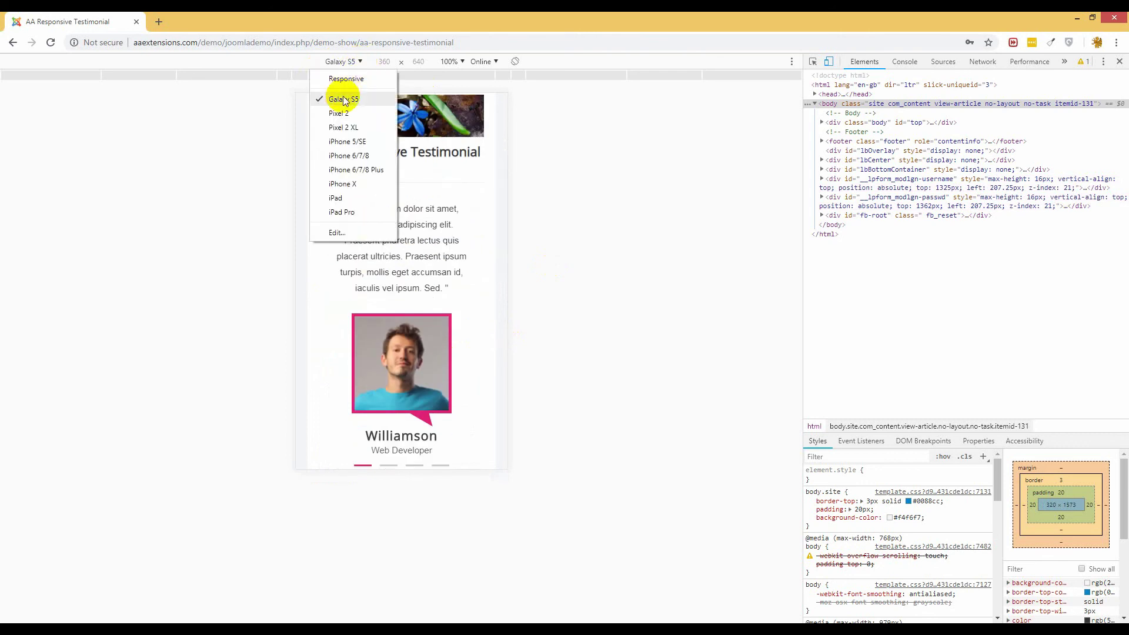
{"action": "left_click", "coordinate": [346, 112]}
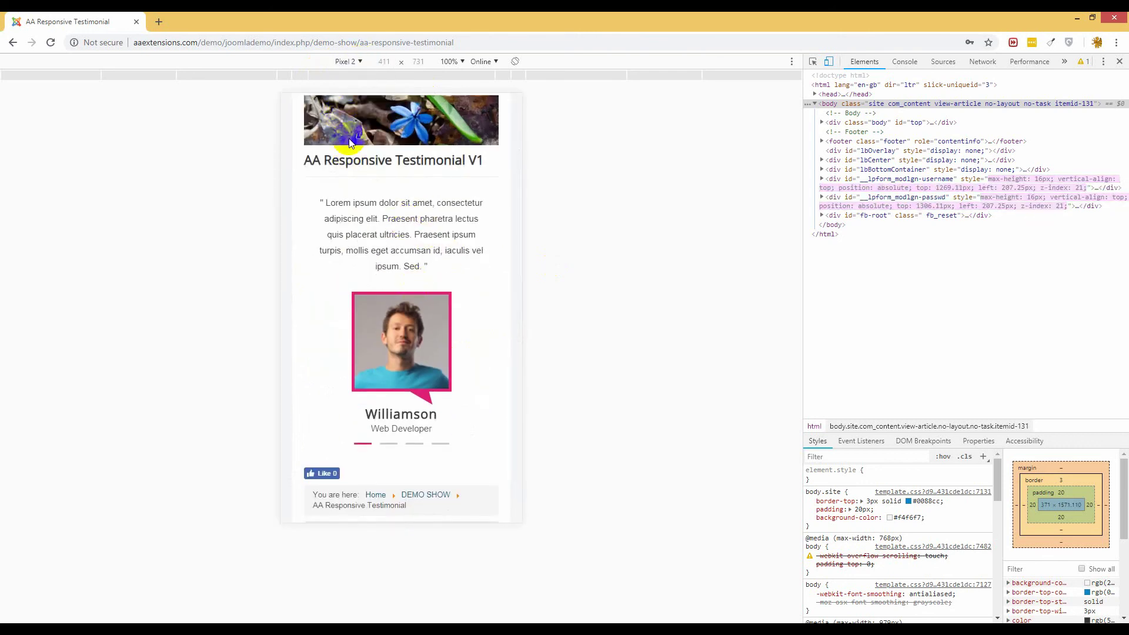
{"action": "left_click", "coordinate": [352, 61]}
{"action": "left_click", "coordinate": [344, 142]}
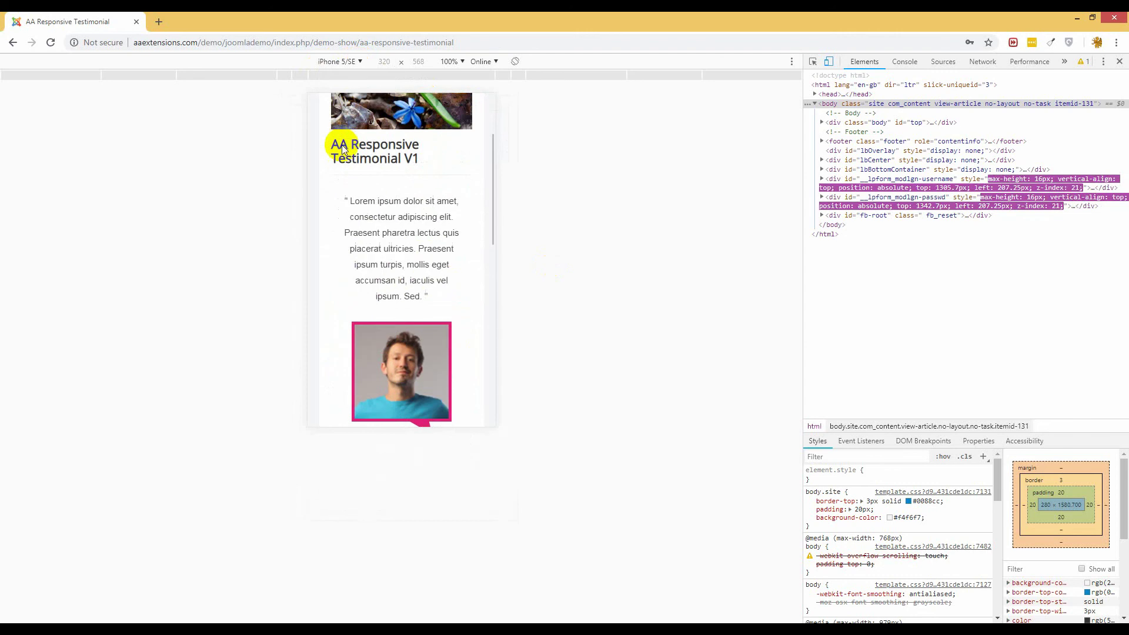
{"action": "scroll", "coordinate": [428, 259], "scroll_direction": "down", "scroll_amount": 2}
{"action": "scroll", "coordinate": [418, 246], "scroll_direction": "up", "scroll_amount": 2}
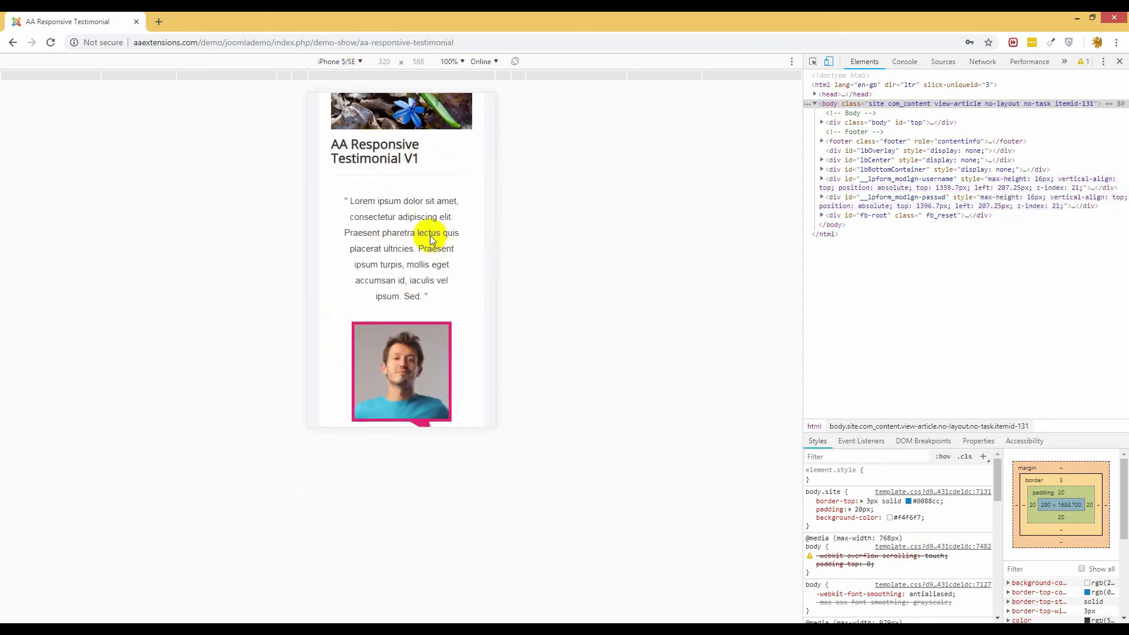
{"action": "scroll", "coordinate": [421, 241], "scroll_direction": "down", "scroll_amount": 1}
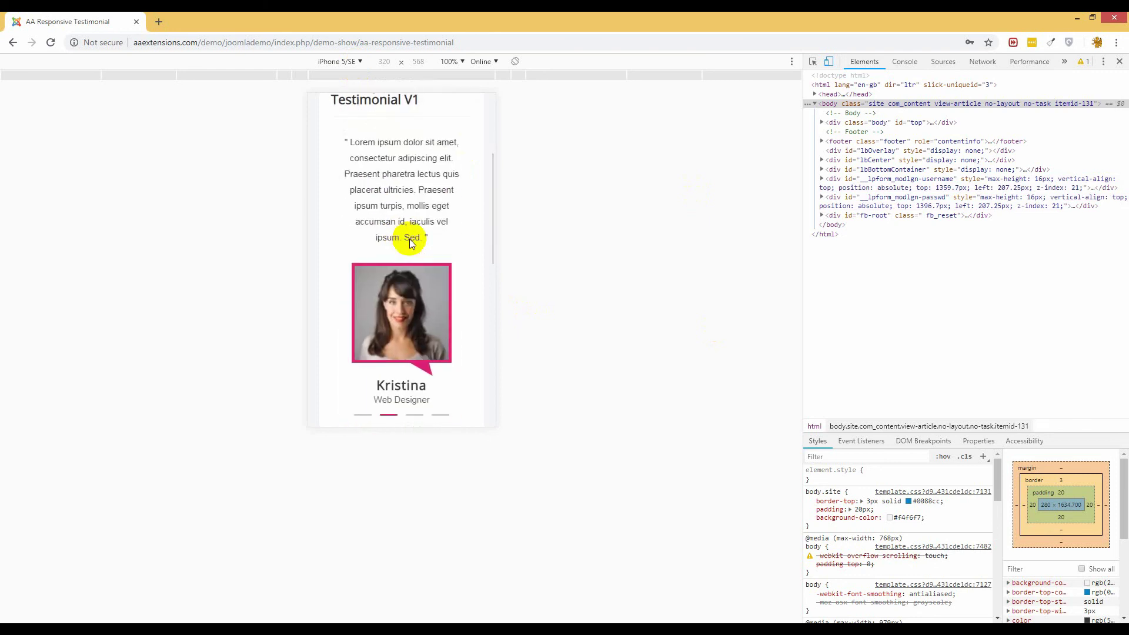
{"action": "scroll", "coordinate": [411, 242], "scroll_direction": "up", "scroll_amount": 1}
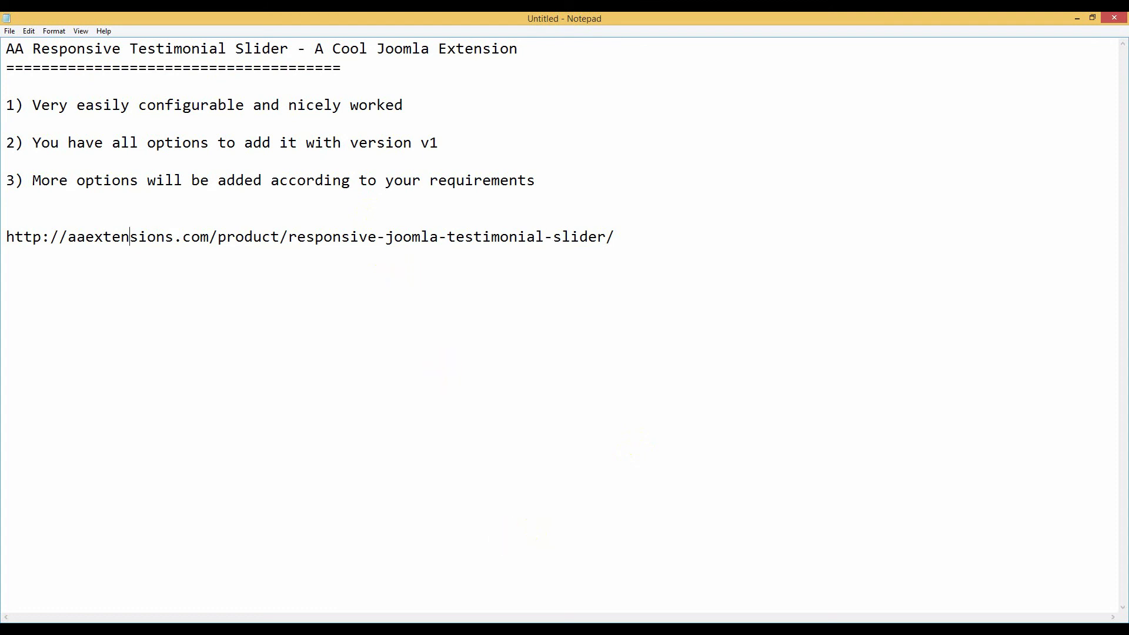
- Copy the product page URL line from the Notepad notes and return to the browser
{"action": "left_click", "coordinate": [484, 567]}
{"action": "left_click", "coordinate": [486, 609]}
{"action": "left_click_drag", "start_coordinate": [647, 238], "coordinate": [4, 216]}
{"action": "right_click", "coordinate": [59, 230]}
{"action": "left_click", "coordinate": [88, 265]}
{"action": "key", "text": "alt+Tab"}
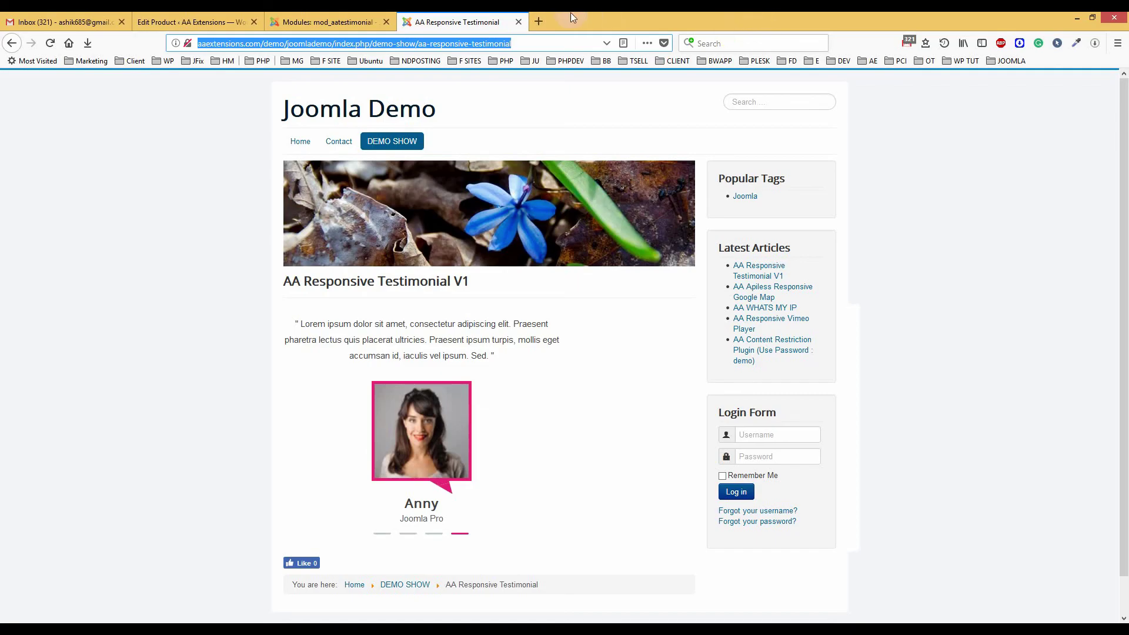
- Load the copied product URL in a new tab and close the Edit Product tab
{"action": "left_click", "coordinate": [538, 21]}
{"action": "right_click", "coordinate": [540, 44]}
{"action": "left_click", "coordinate": [574, 97]}
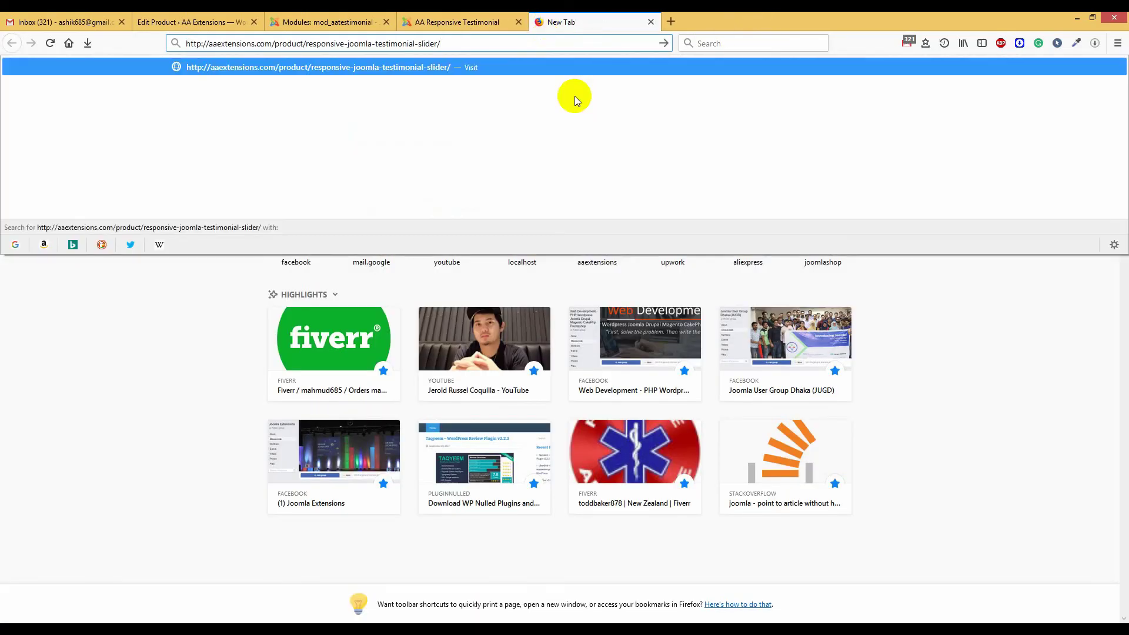
{"action": "key", "text": "Return"}
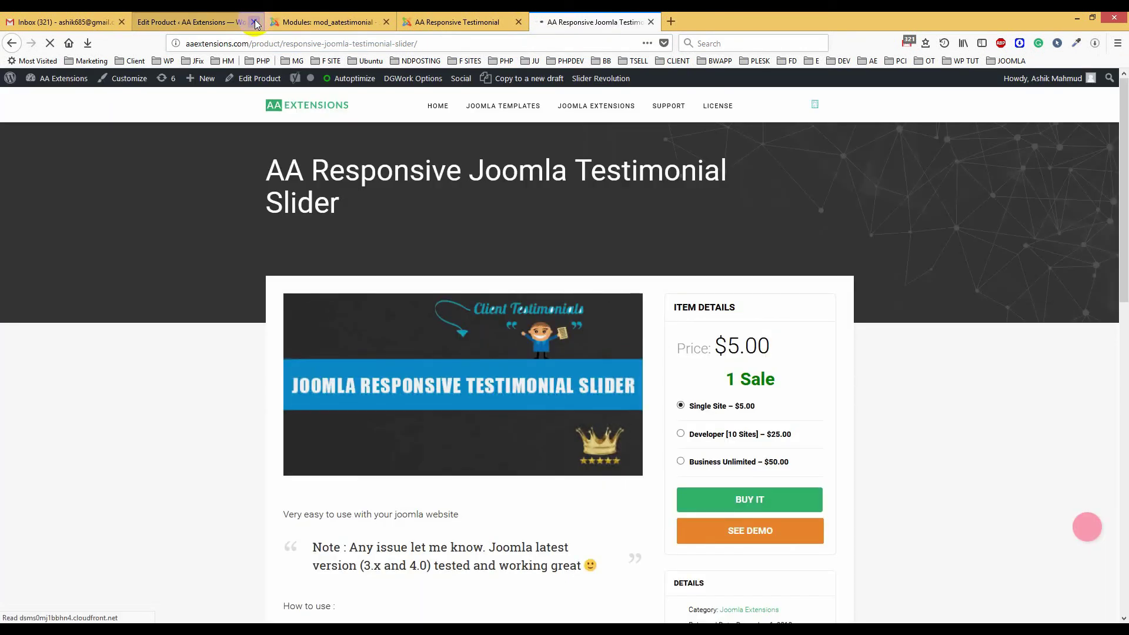
{"action": "left_click", "coordinate": [254, 22]}
{"action": "scroll", "coordinate": [794, 264], "scroll_direction": "down", "scroll_amount": 3}
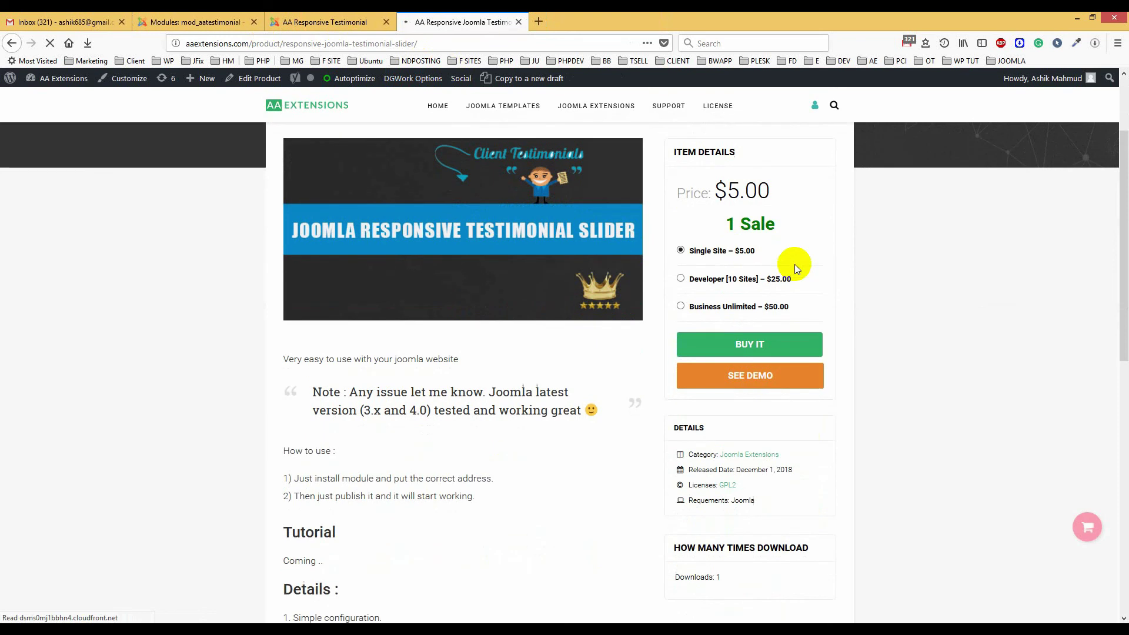